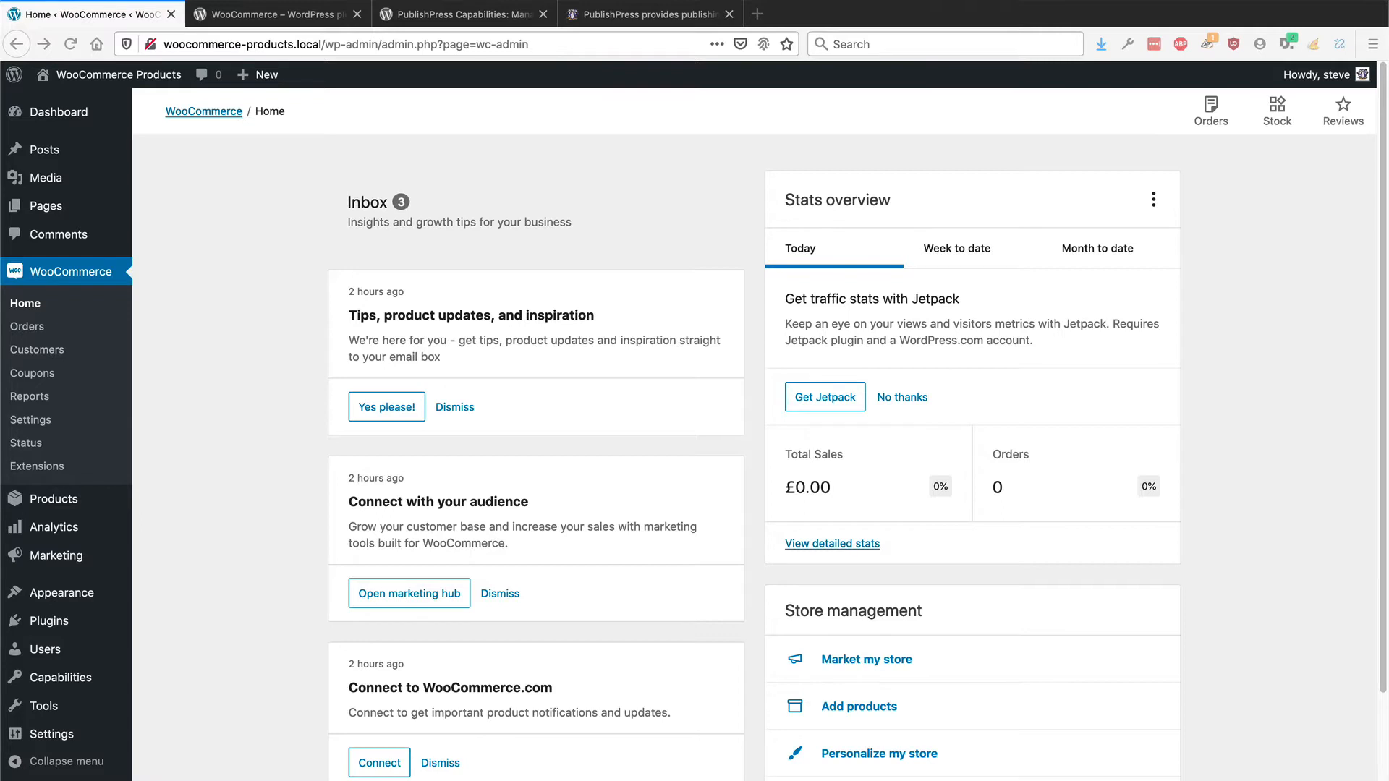
Step: Look at the WordPress.org pages of the WooCommerce and PublishPress Capabilities plugins, then return to the site's admin
{"action": "left_click", "coordinate": [267, 15]}
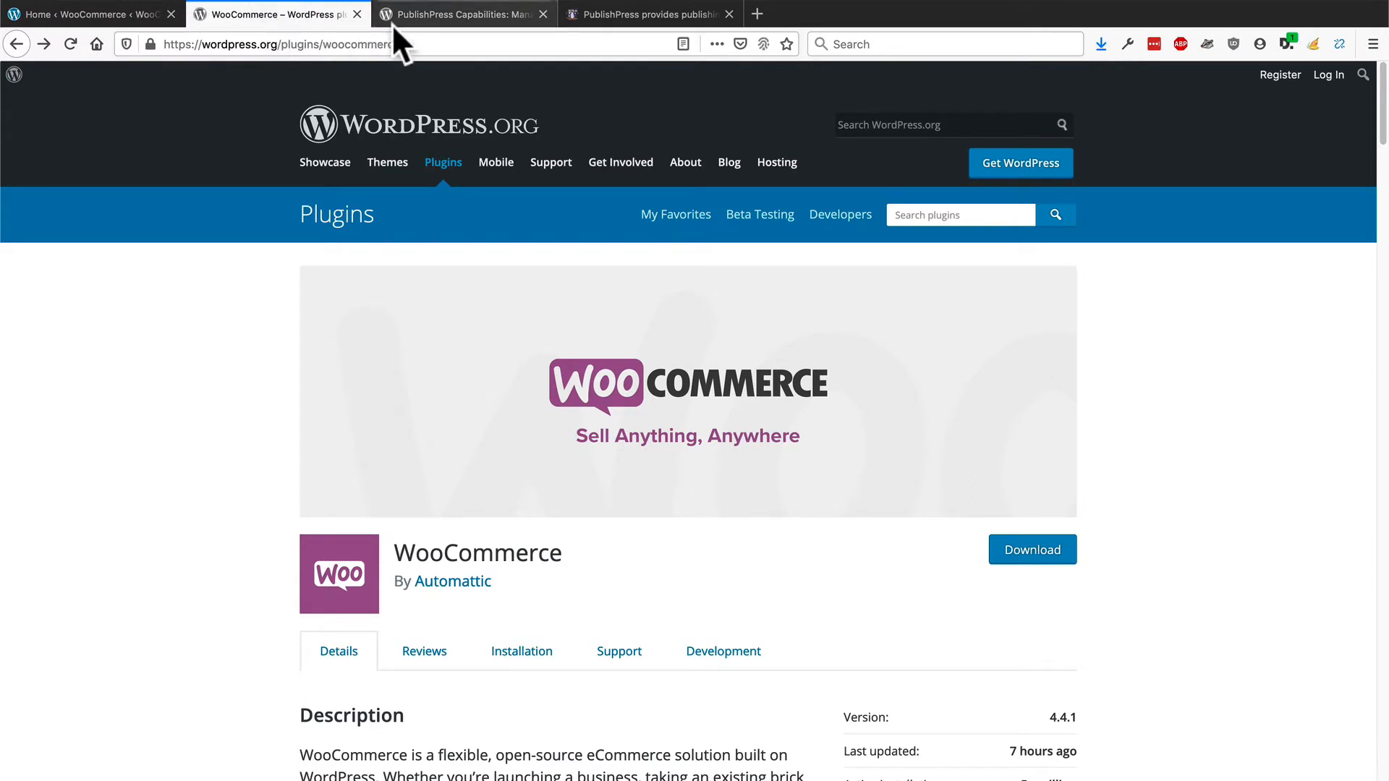
{"action": "left_click", "coordinate": [428, 16]}
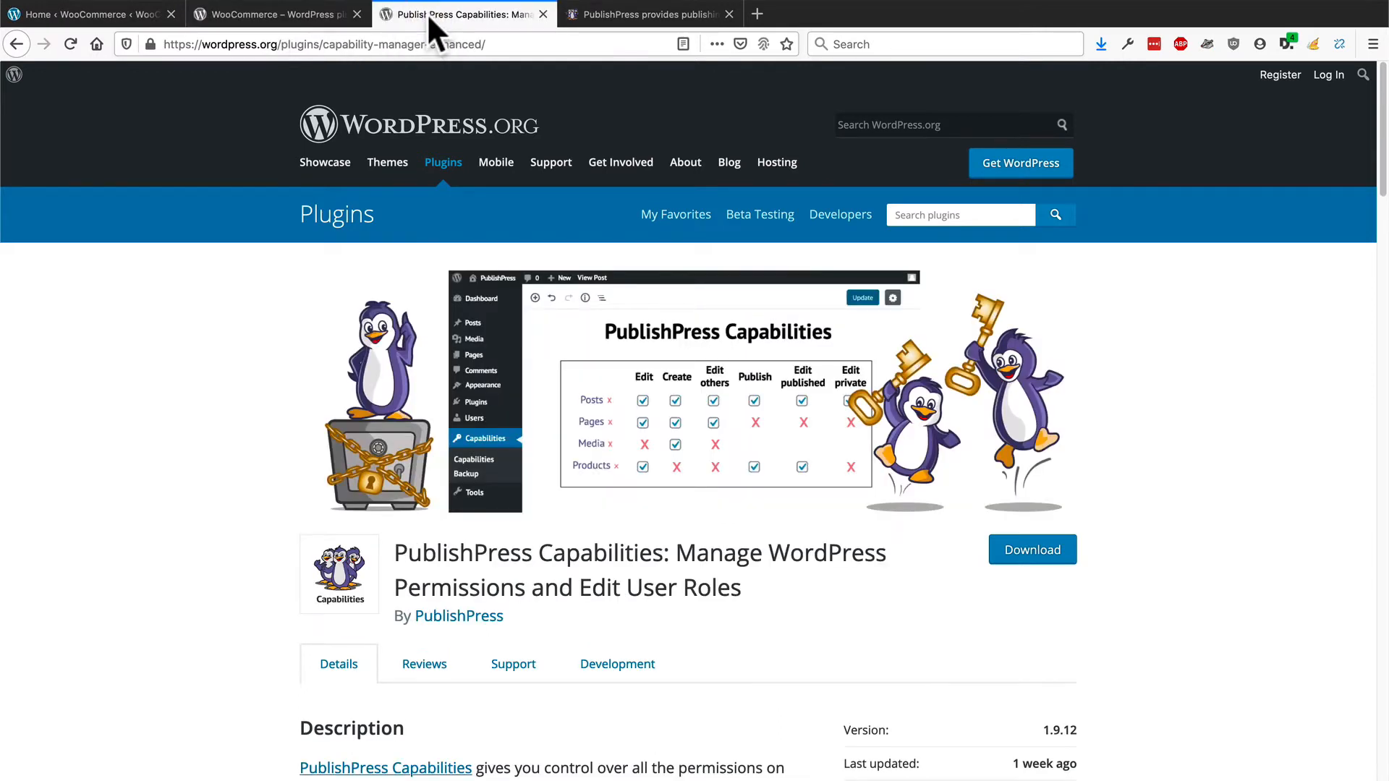
{"action": "left_click", "coordinate": [99, 15]}
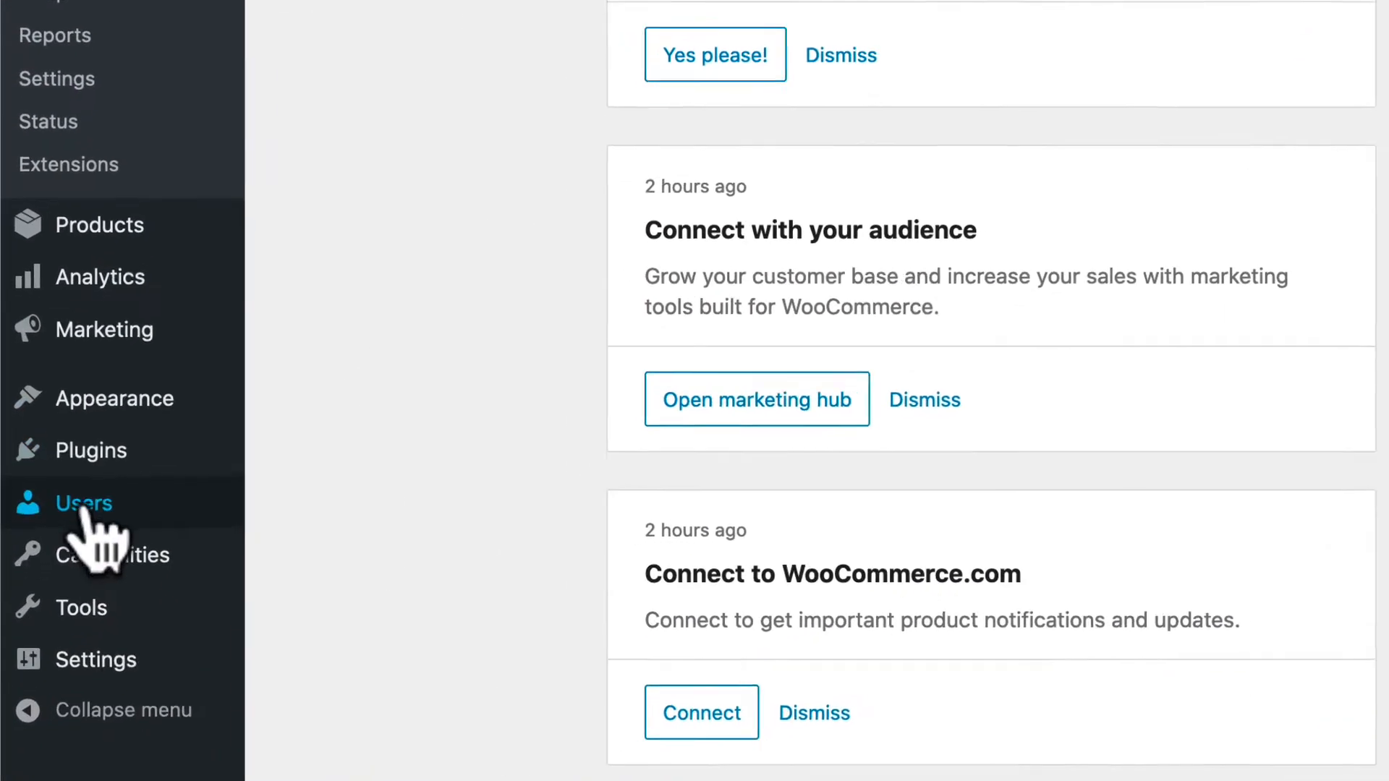
Step: Open the role capabilities management and copy the Subscriber role as a new role named Order Manager
{"action": "mouse_move", "coordinate": [46, 669]}
{"action": "left_click", "coordinate": [85, 534]}
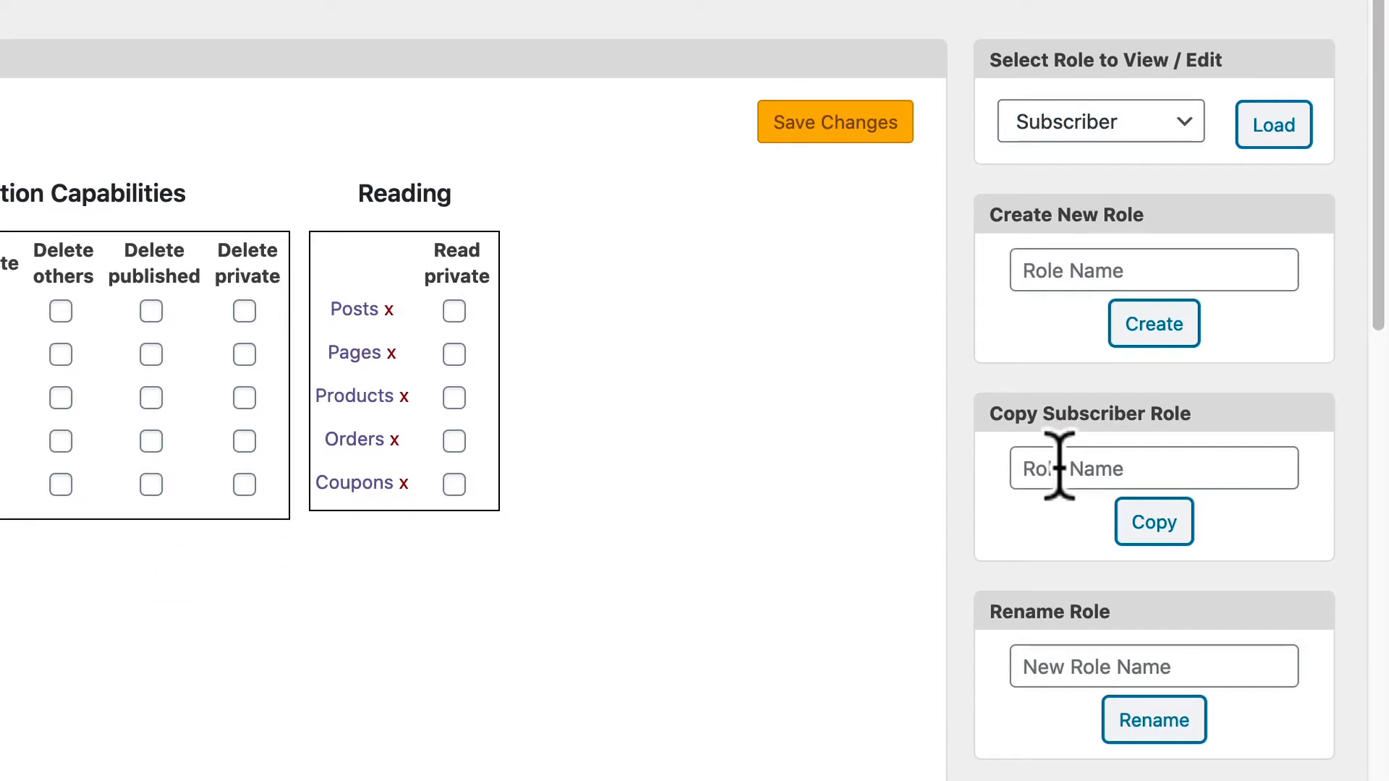
{"action": "left_click", "coordinate": [1058, 607]}
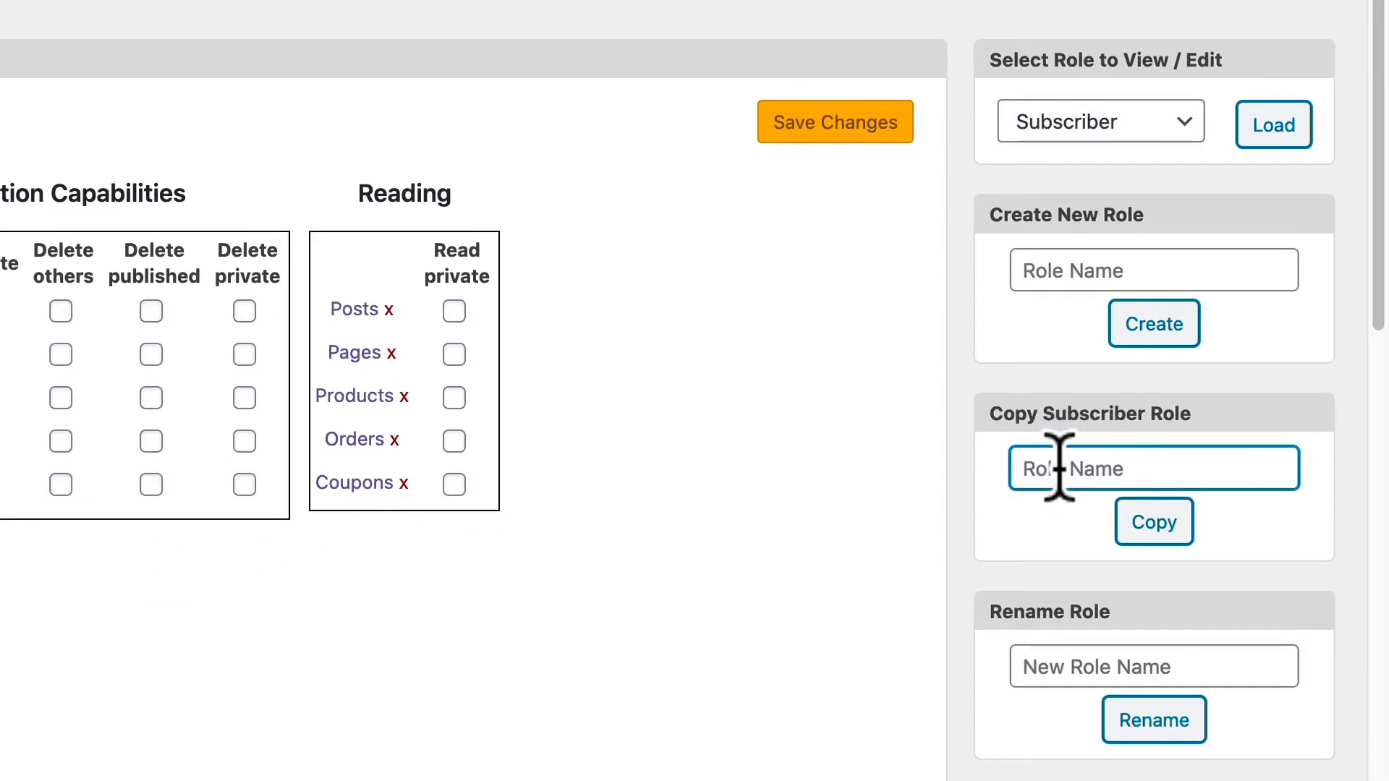
{"action": "type", "text": "O"}
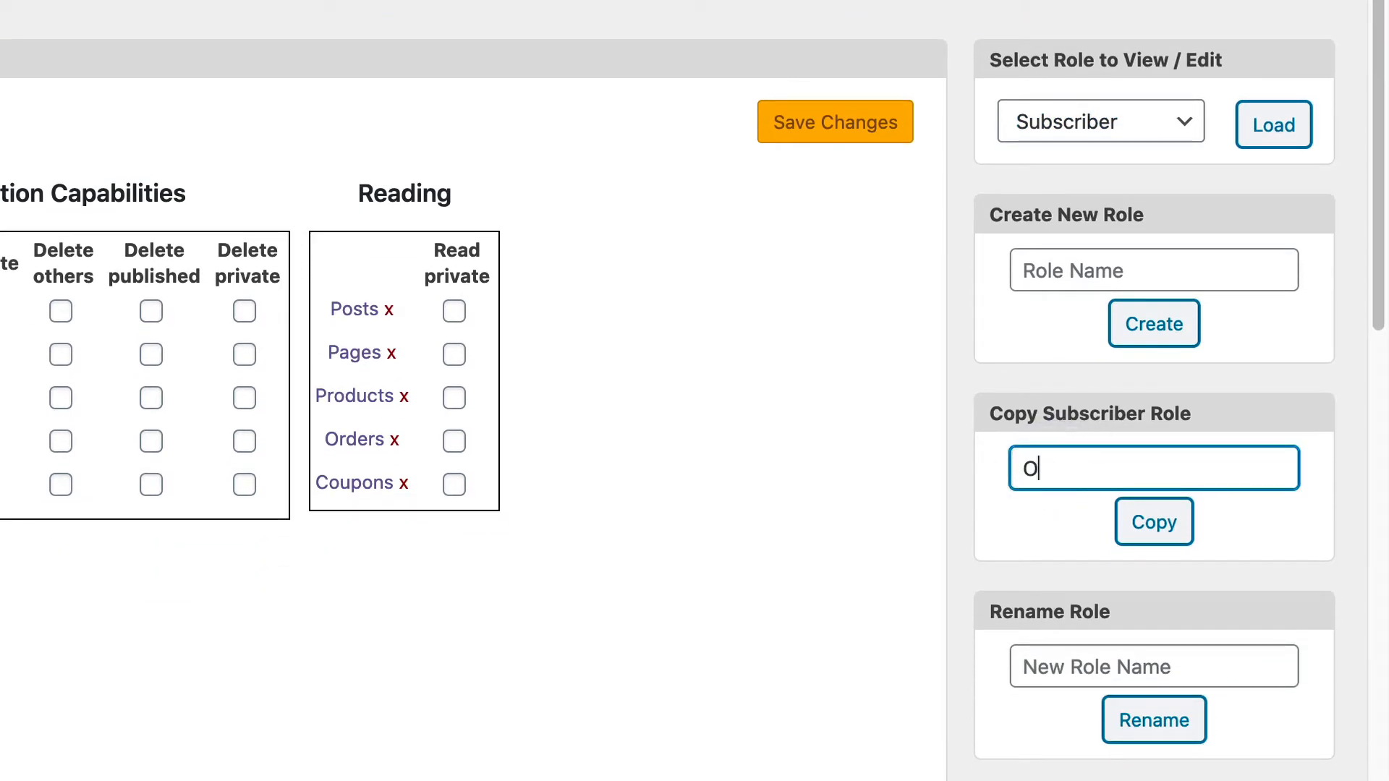
{"action": "type", "text": "rder Manager"}
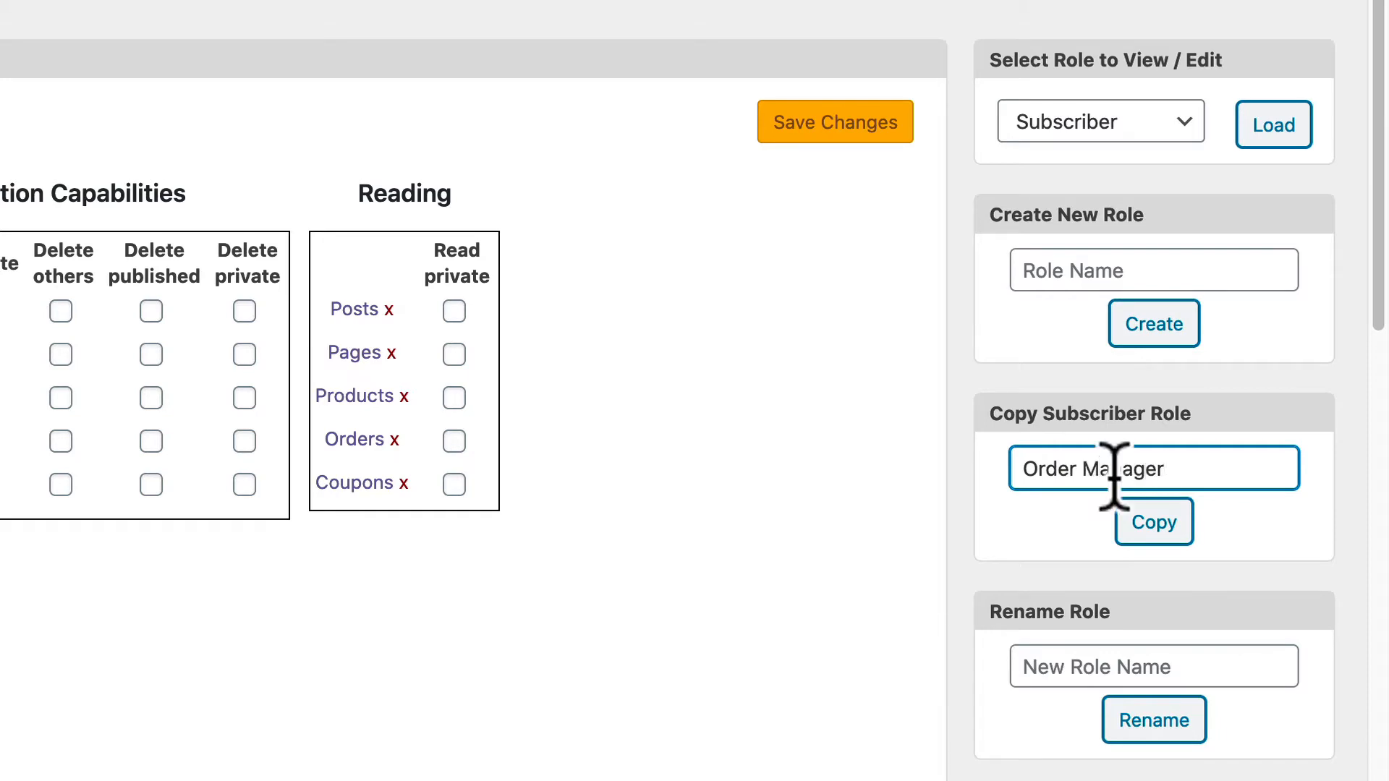
{"action": "left_click", "coordinate": [1153, 524]}
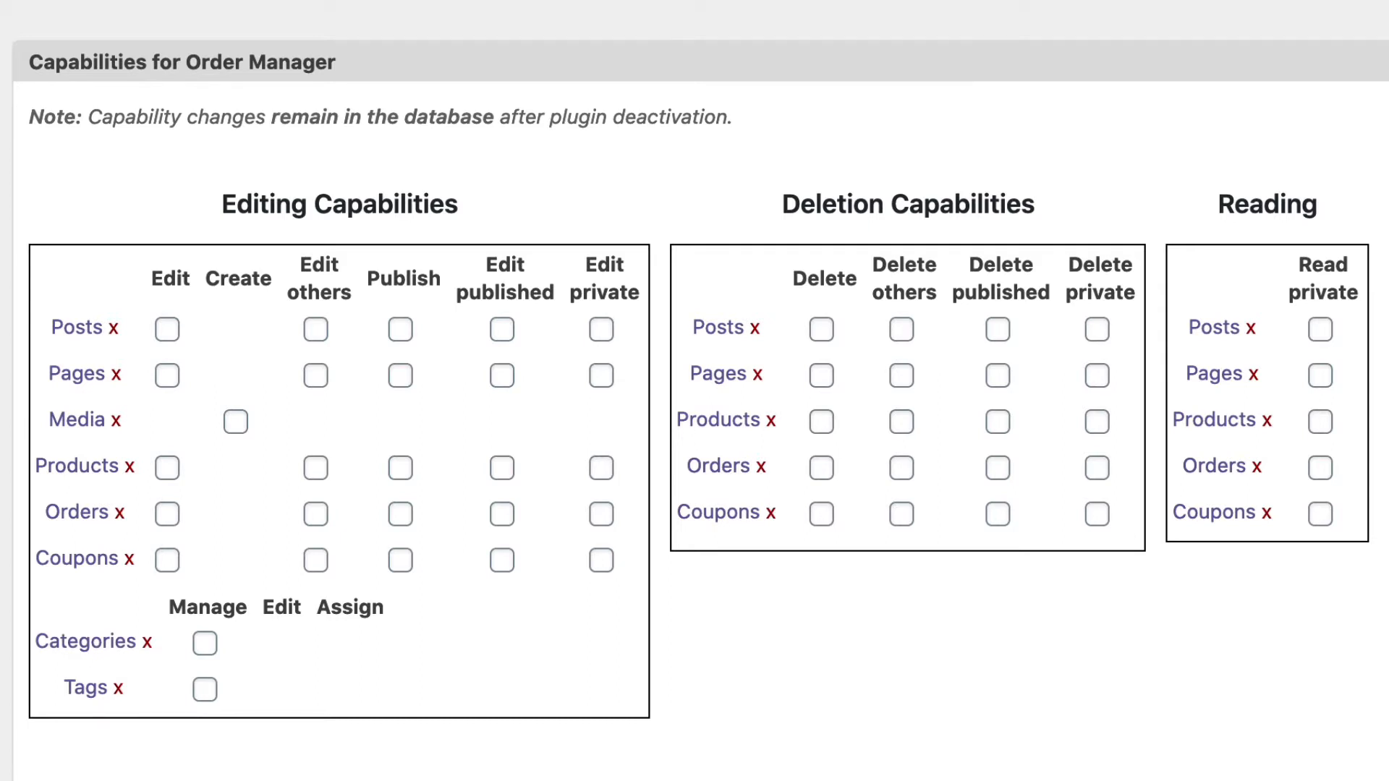
Step: Grant Order Manager the Edit, Edit others, Publish, Edit published and Edit private capabilities for Orders
{"action": "left_click", "coordinate": [167, 513]}
{"action": "left_click", "coordinate": [316, 514]}
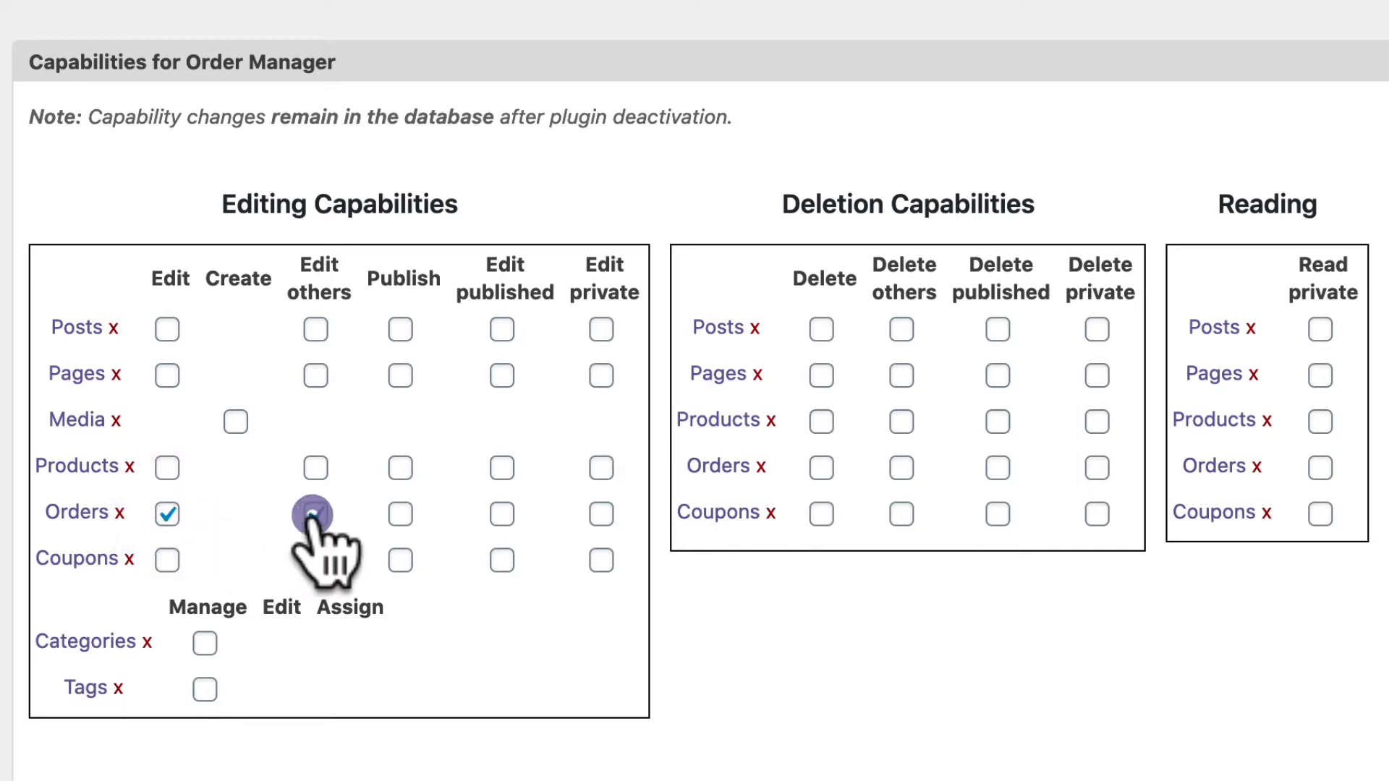
{"action": "left_click", "coordinate": [400, 514]}
{"action": "left_click", "coordinate": [502, 513]}
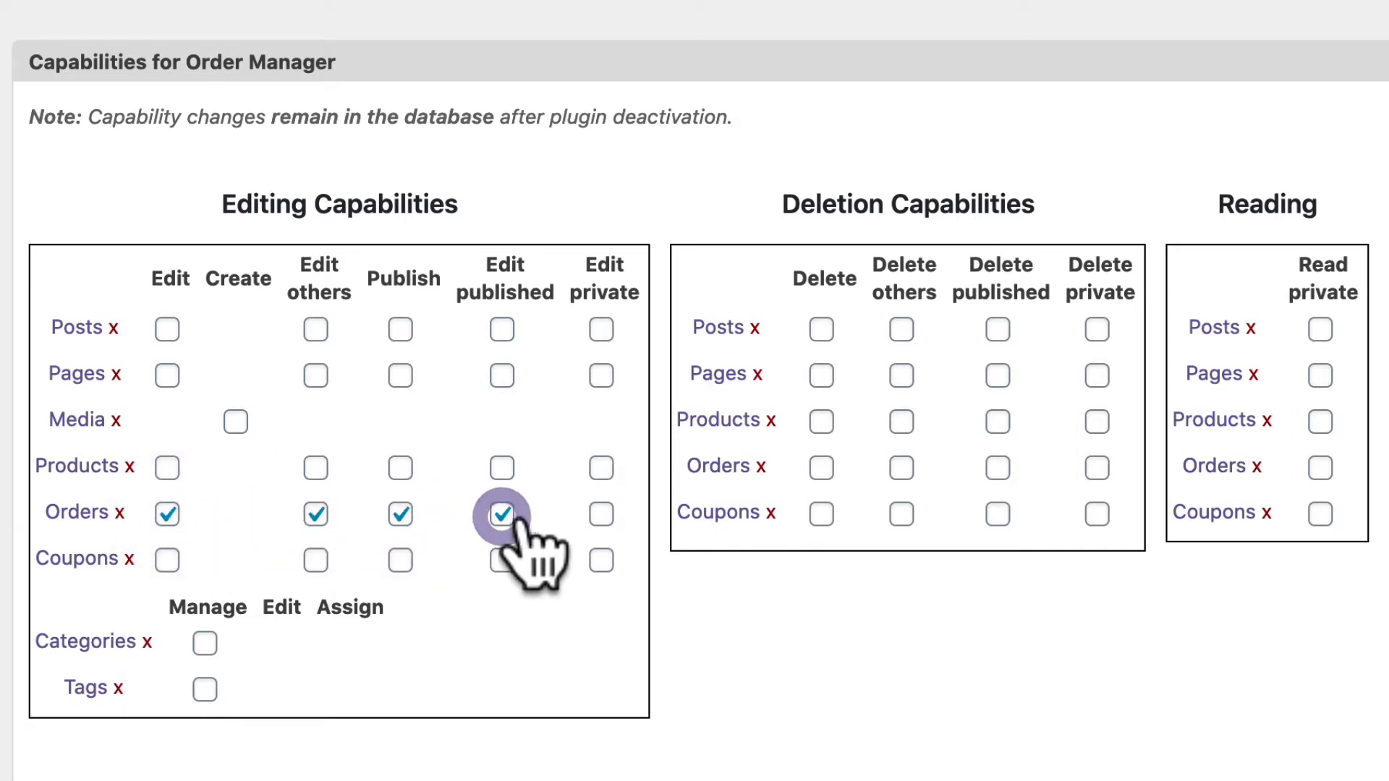
{"action": "left_click", "coordinate": [600, 515]}
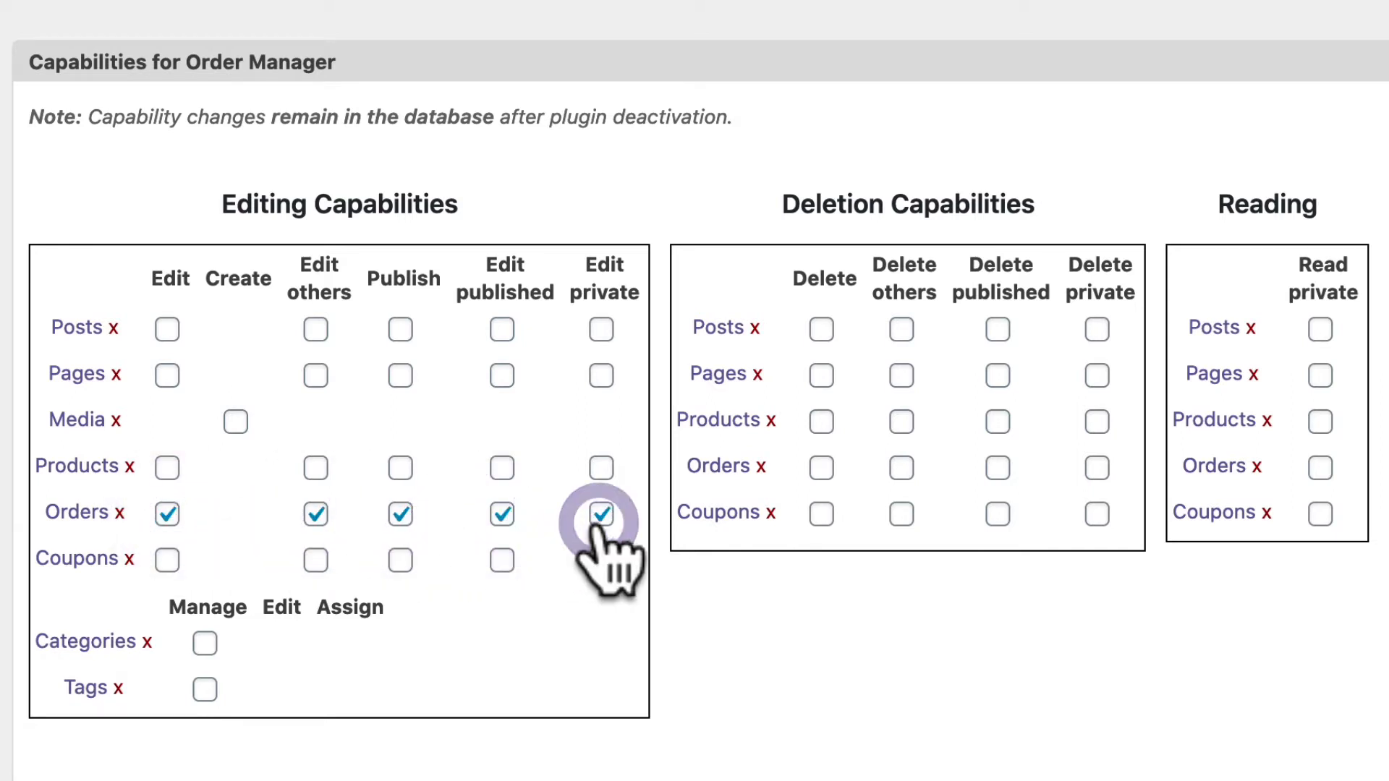
Step: Grant all four deletion capabilities and Read private for Orders to Order Manager, and save the changes
{"action": "left_click", "coordinate": [822, 468]}
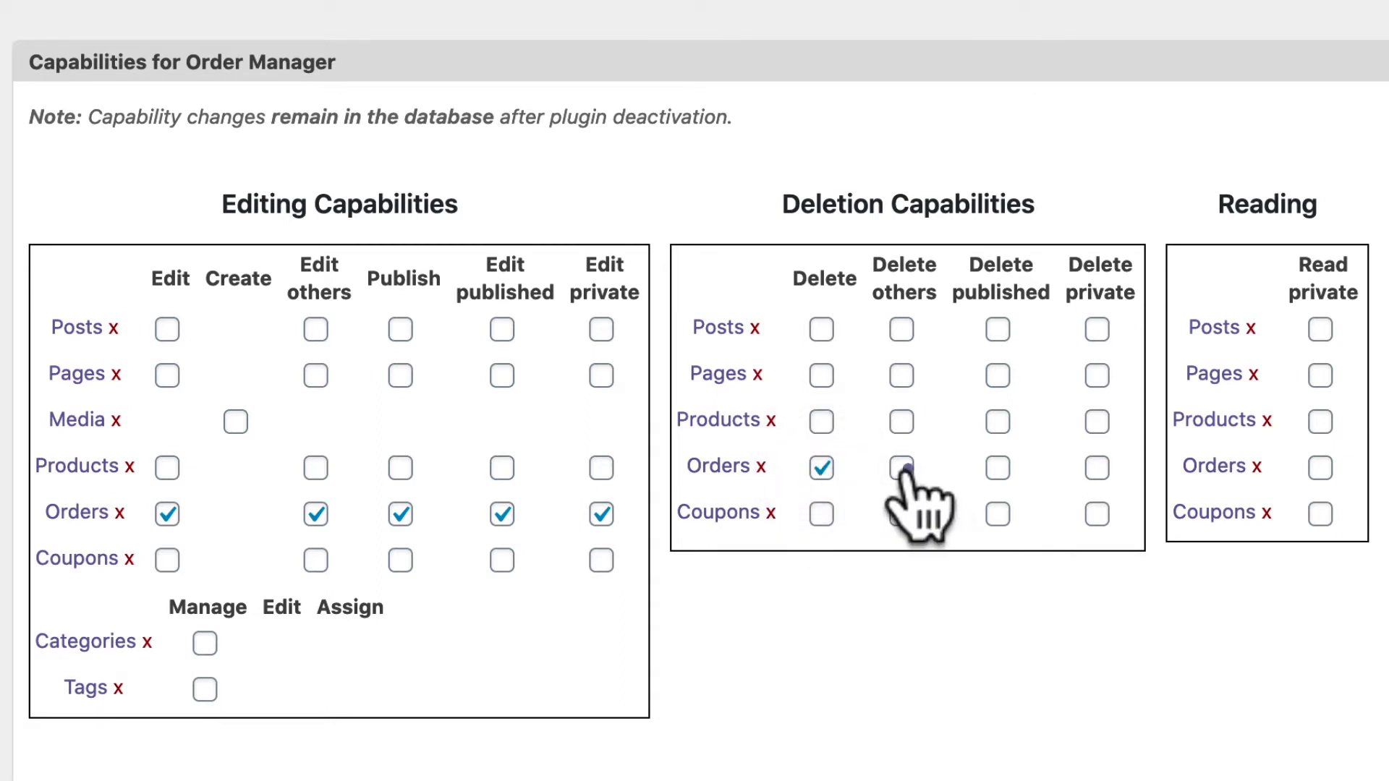
{"action": "left_click", "coordinate": [902, 468]}
{"action": "left_click", "coordinate": [998, 468]}
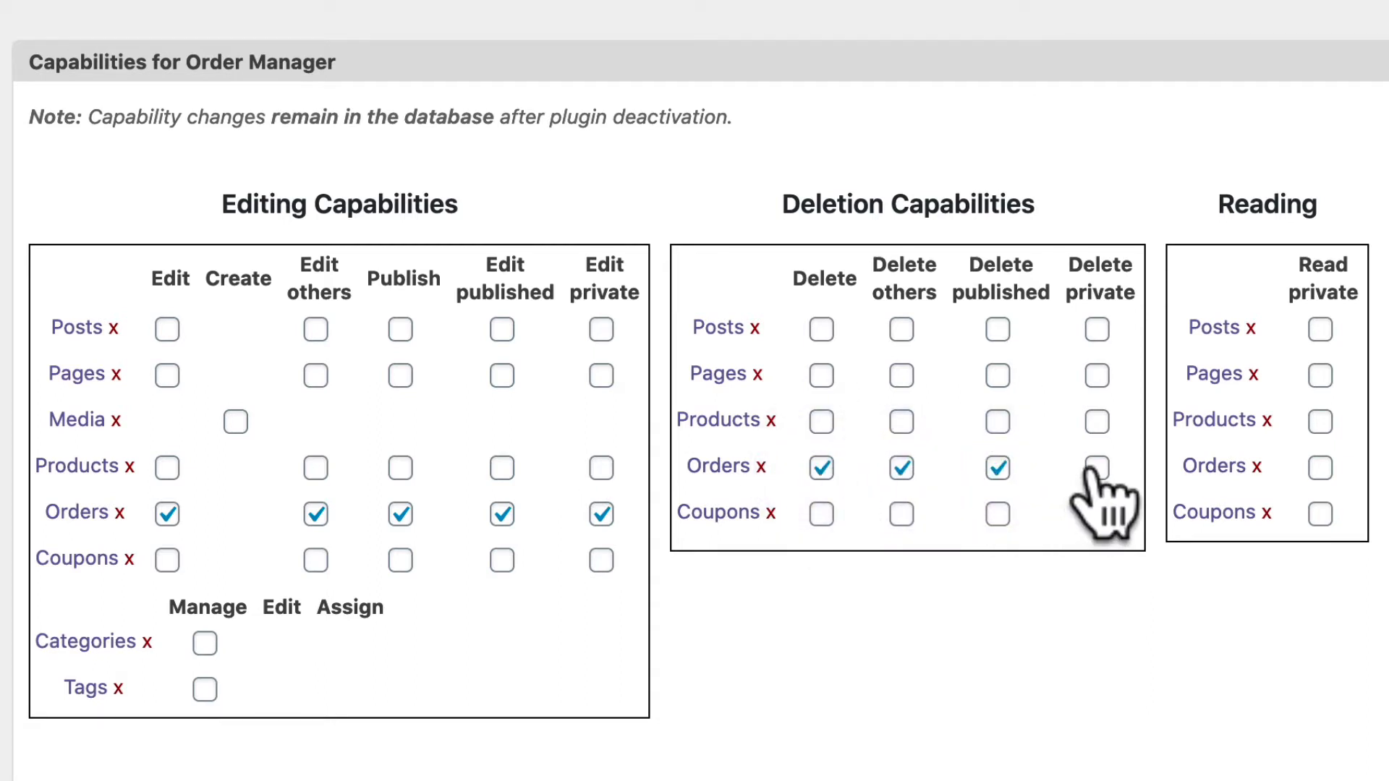
{"action": "left_click", "coordinate": [1097, 468]}
{"action": "left_click", "coordinate": [1320, 468]}
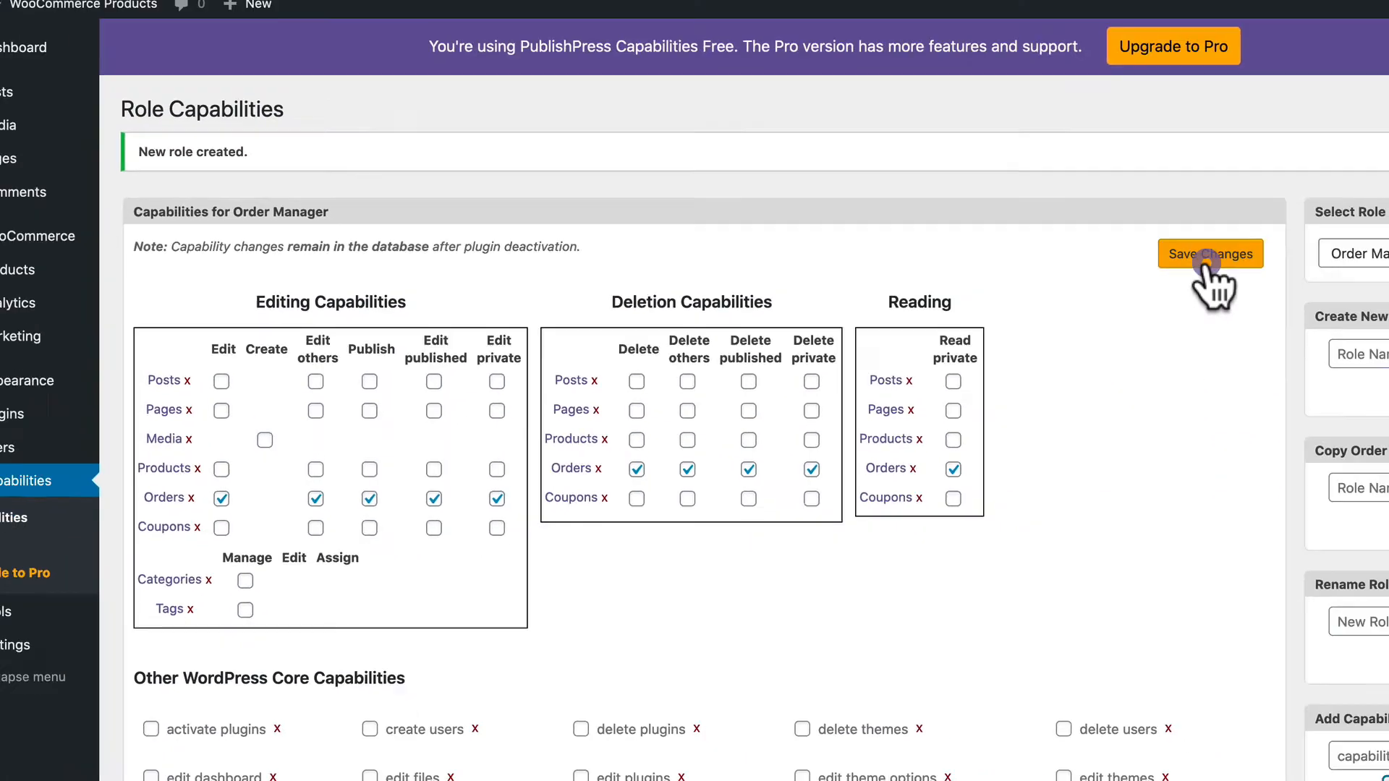
{"action": "left_click", "coordinate": [1071, 291]}
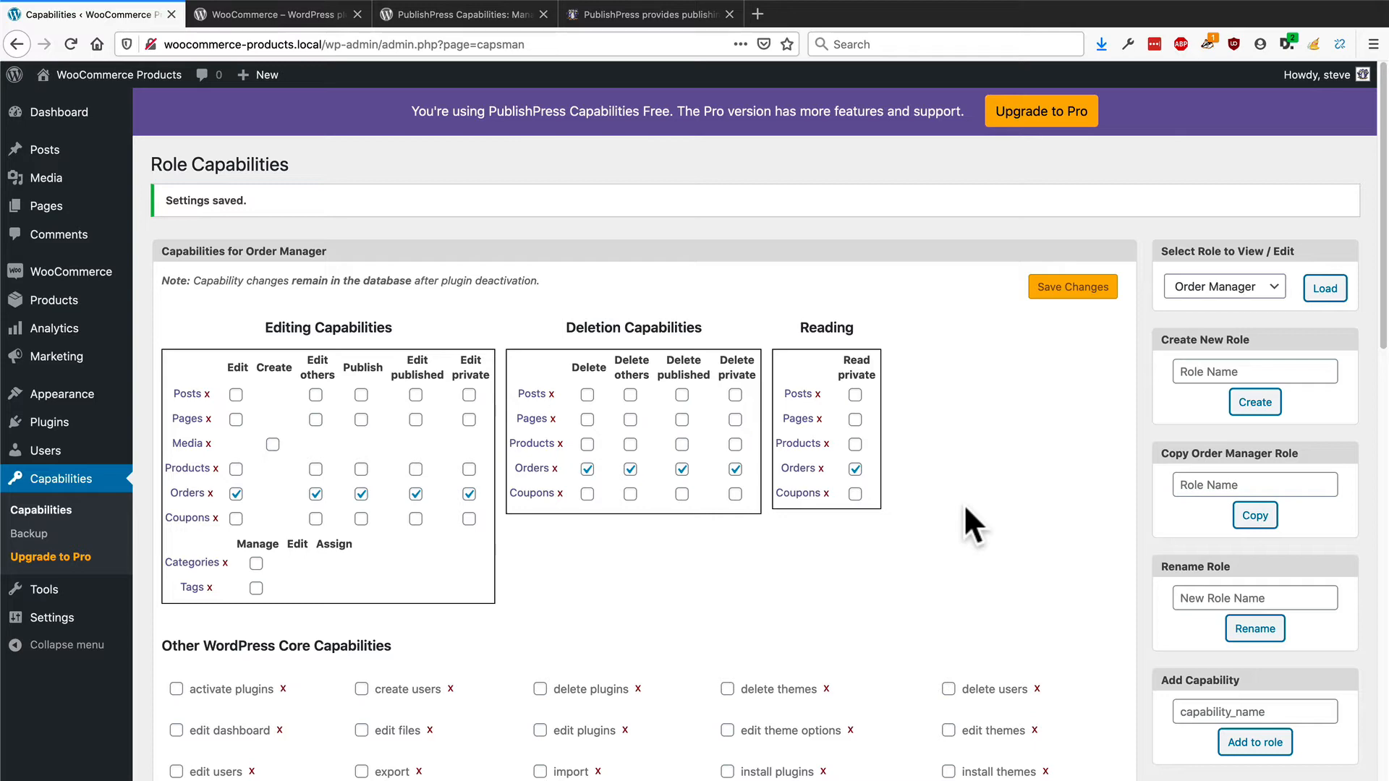
Step: Add the capability view_admin_dashboard to the Order Manager role
{"action": "scroll", "coordinate": [963, 503], "scroll_direction": "down", "scroll_amount": 1}
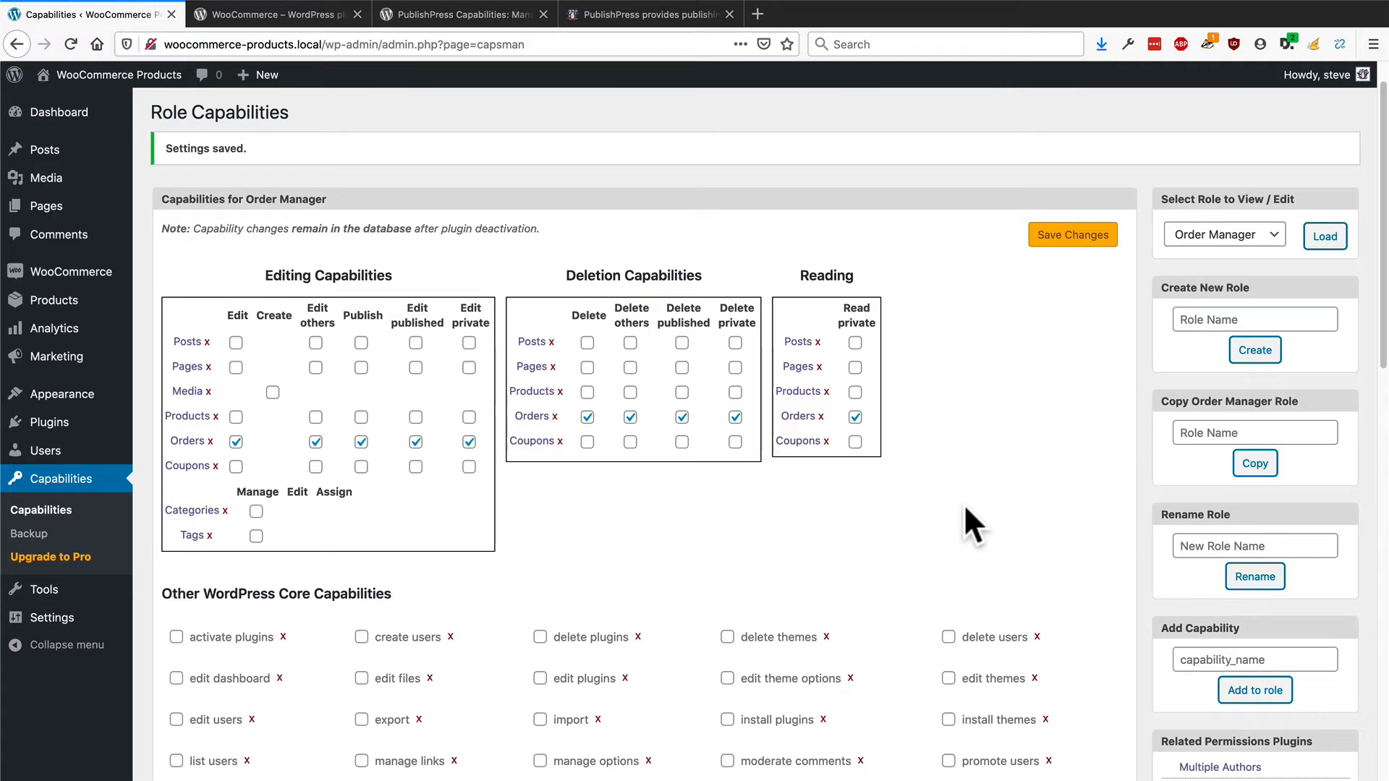
{"action": "scroll", "coordinate": [964, 504], "scroll_direction": "down", "scroll_amount": 2}
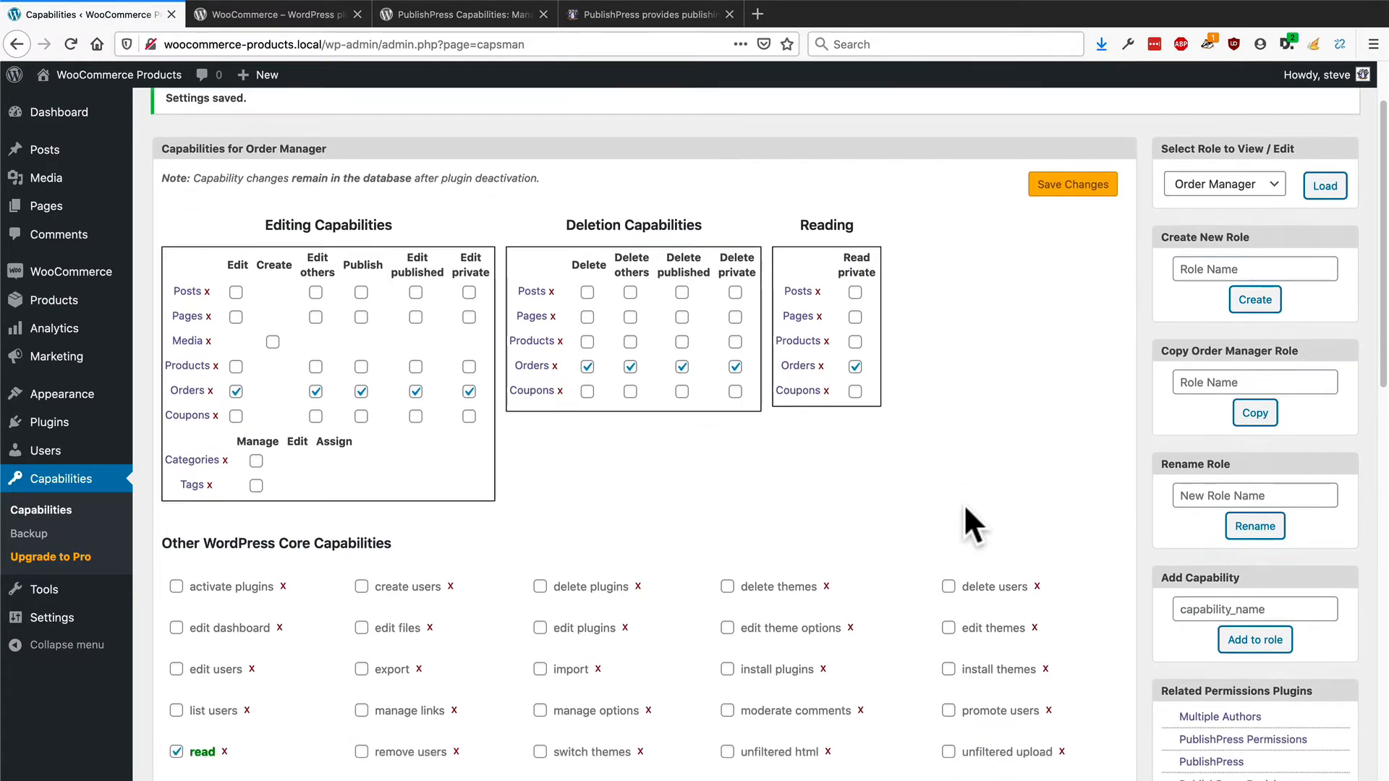
{"action": "left_click", "coordinate": [1214, 580]}
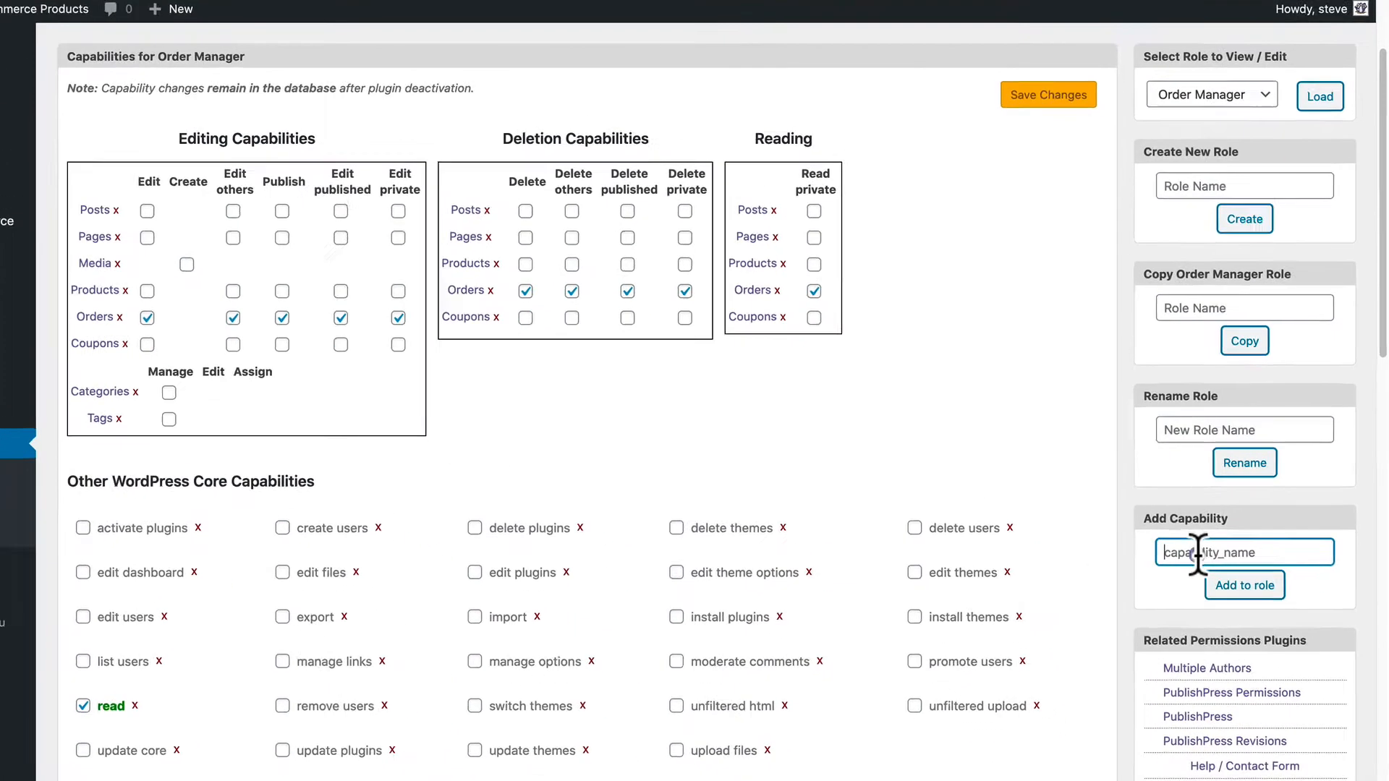
{"action": "type", "text": "vi"}
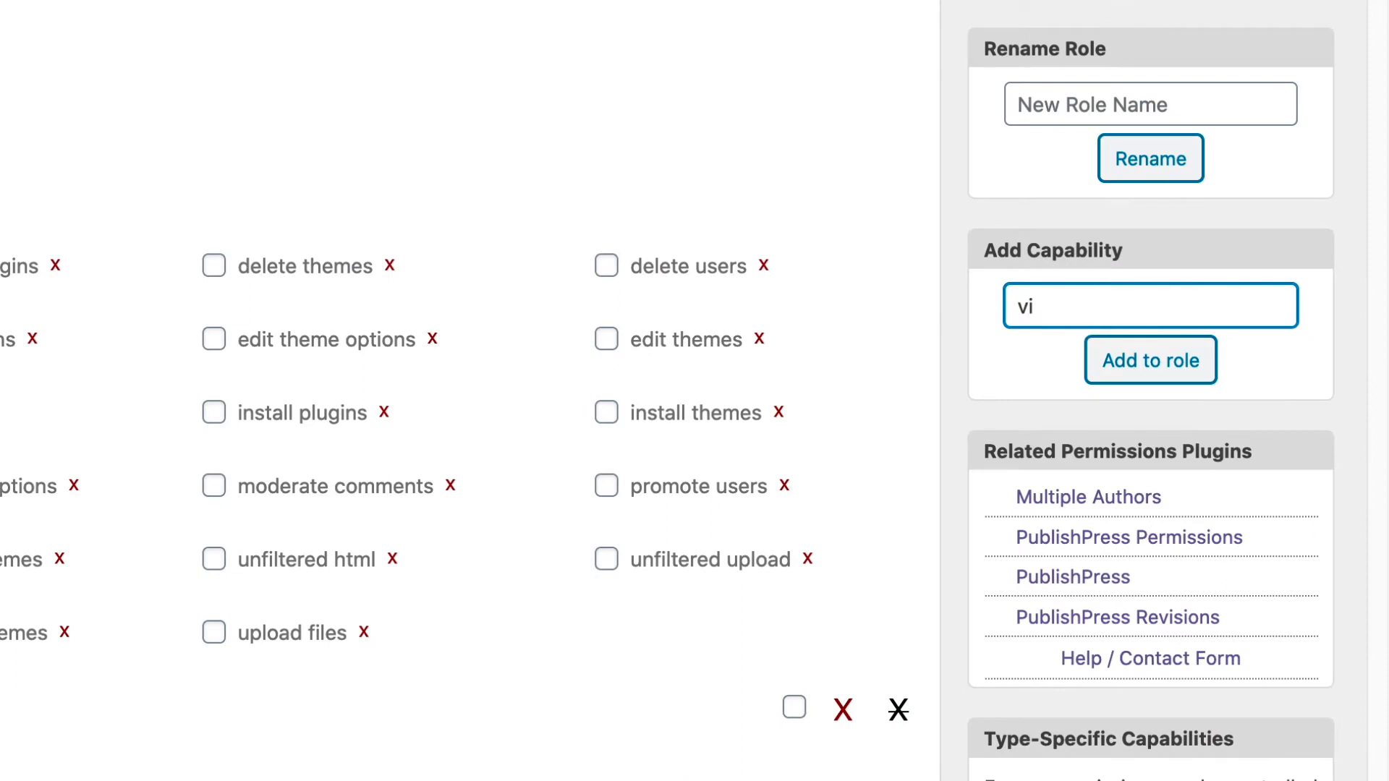
{"action": "type", "text": "ew_admin_"}
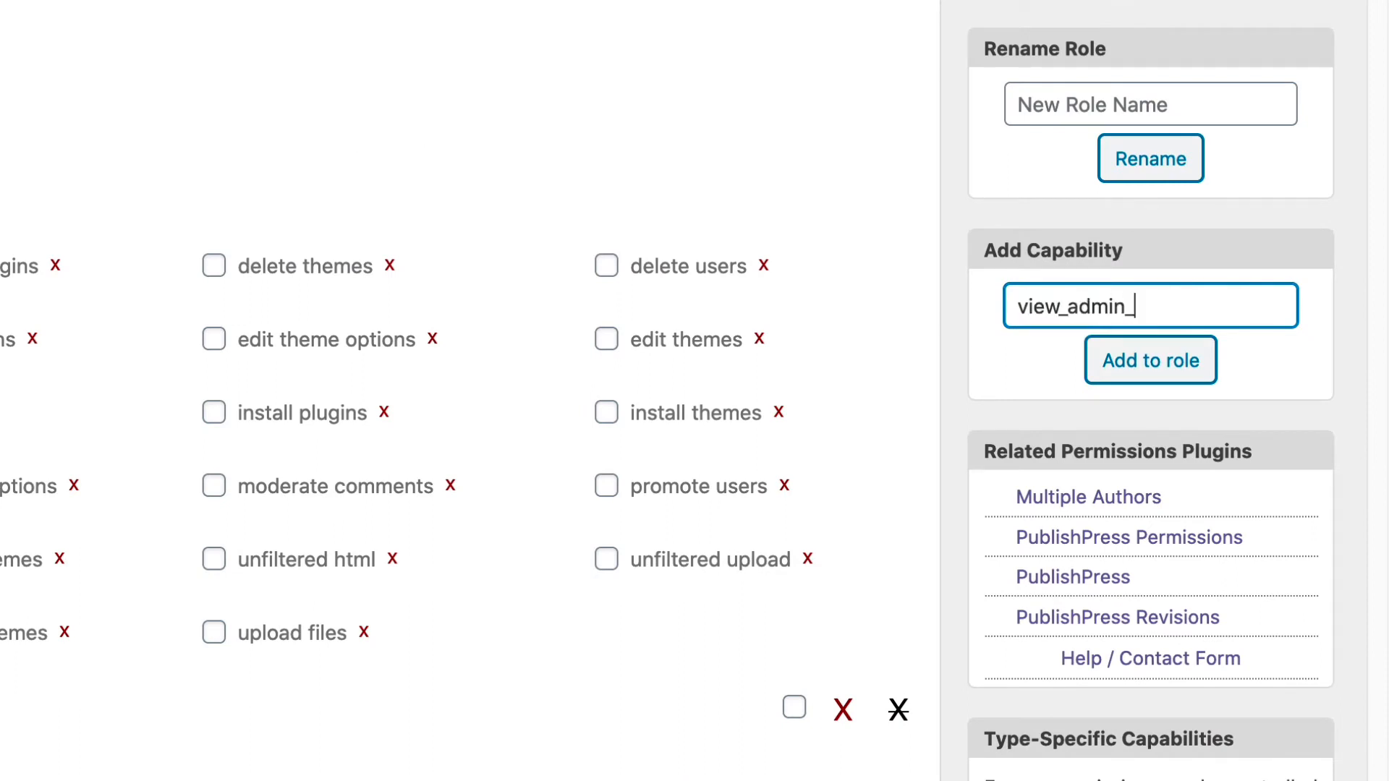
{"action": "type", "text": "dashboard"}
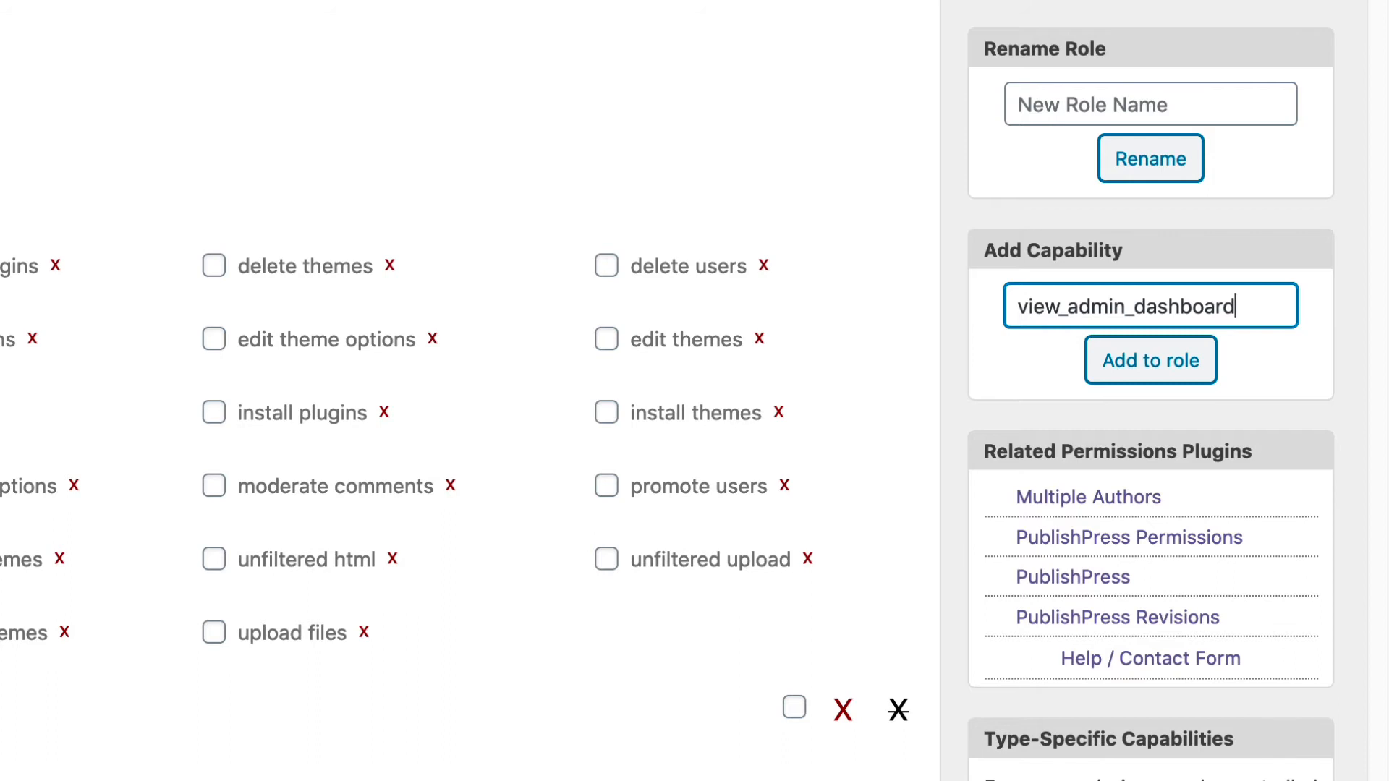
{"action": "scroll", "coordinate": [1026, 330], "scroll_direction": "down", "scroll_amount": 2}
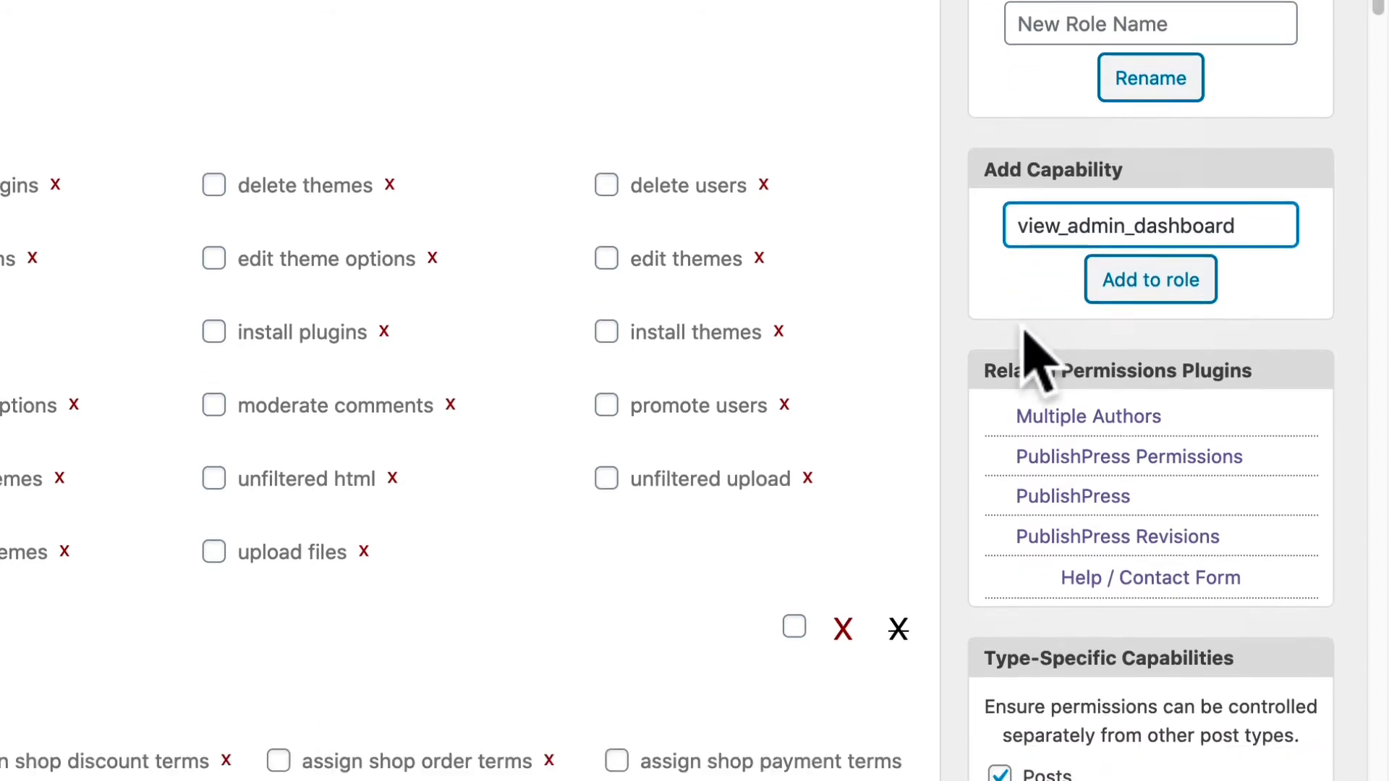
{"action": "left_click", "coordinate": [1129, 278]}
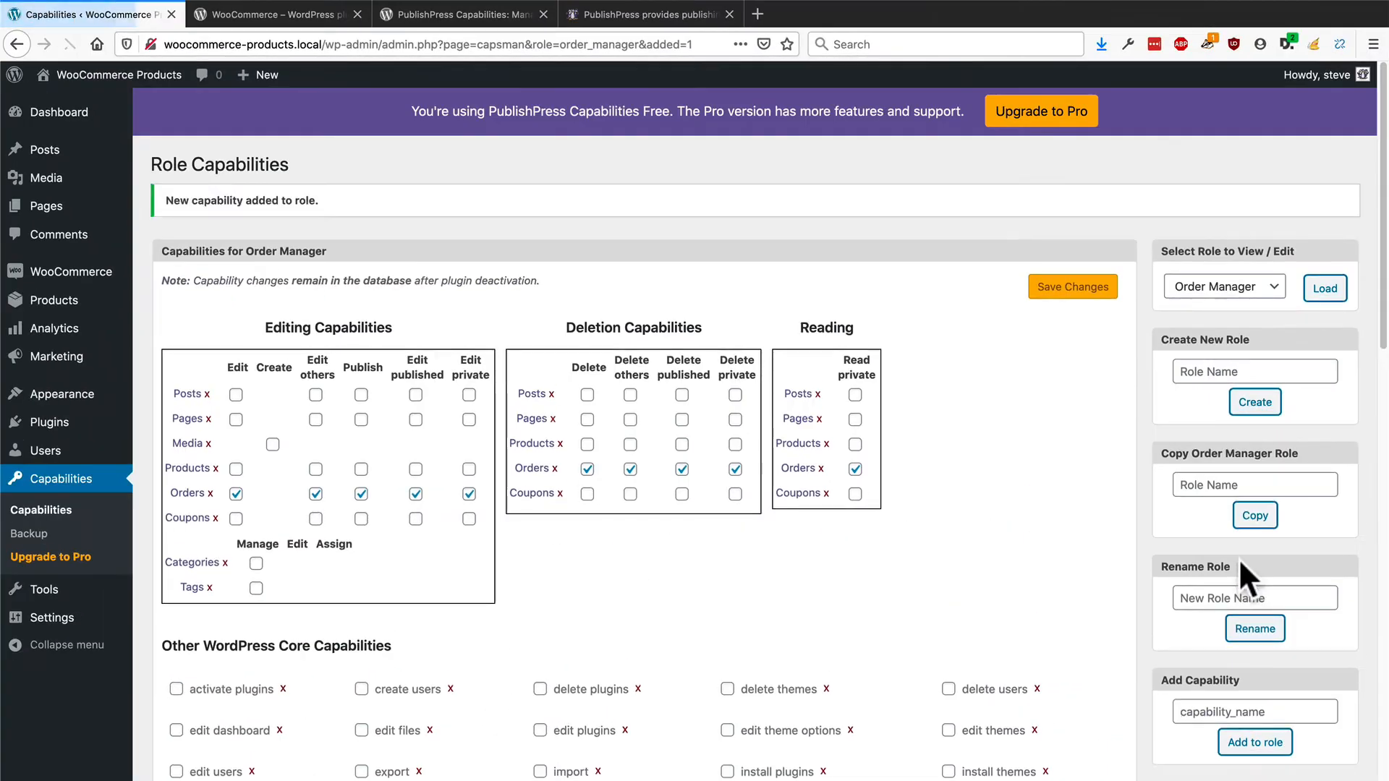
Step: Check the view admin dashboard entry under WooCommerce Capabilities and save the Order Manager role's changes
{"action": "scroll", "coordinate": [967, 582], "scroll_direction": "down", "scroll_amount": 10}
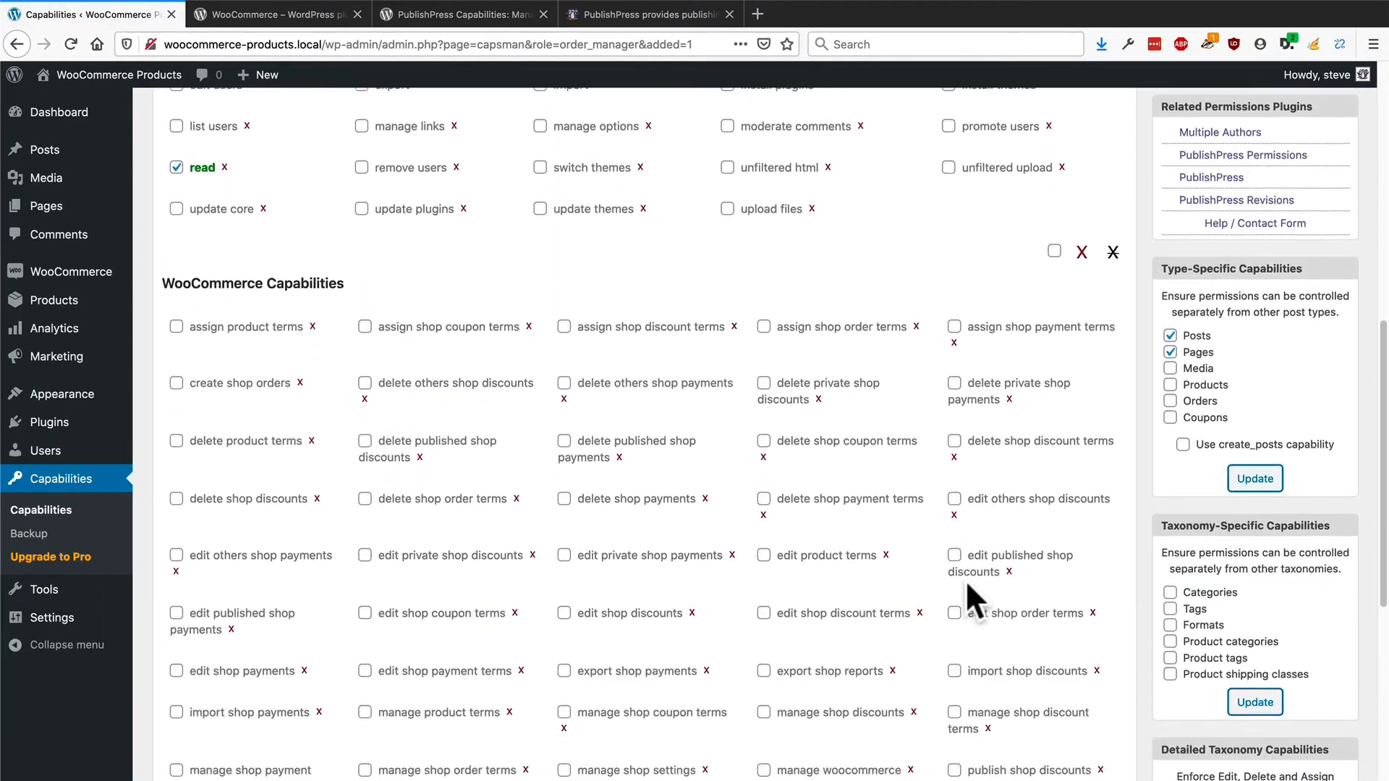
{"action": "scroll", "coordinate": [968, 584], "scroll_direction": "down", "scroll_amount": 3}
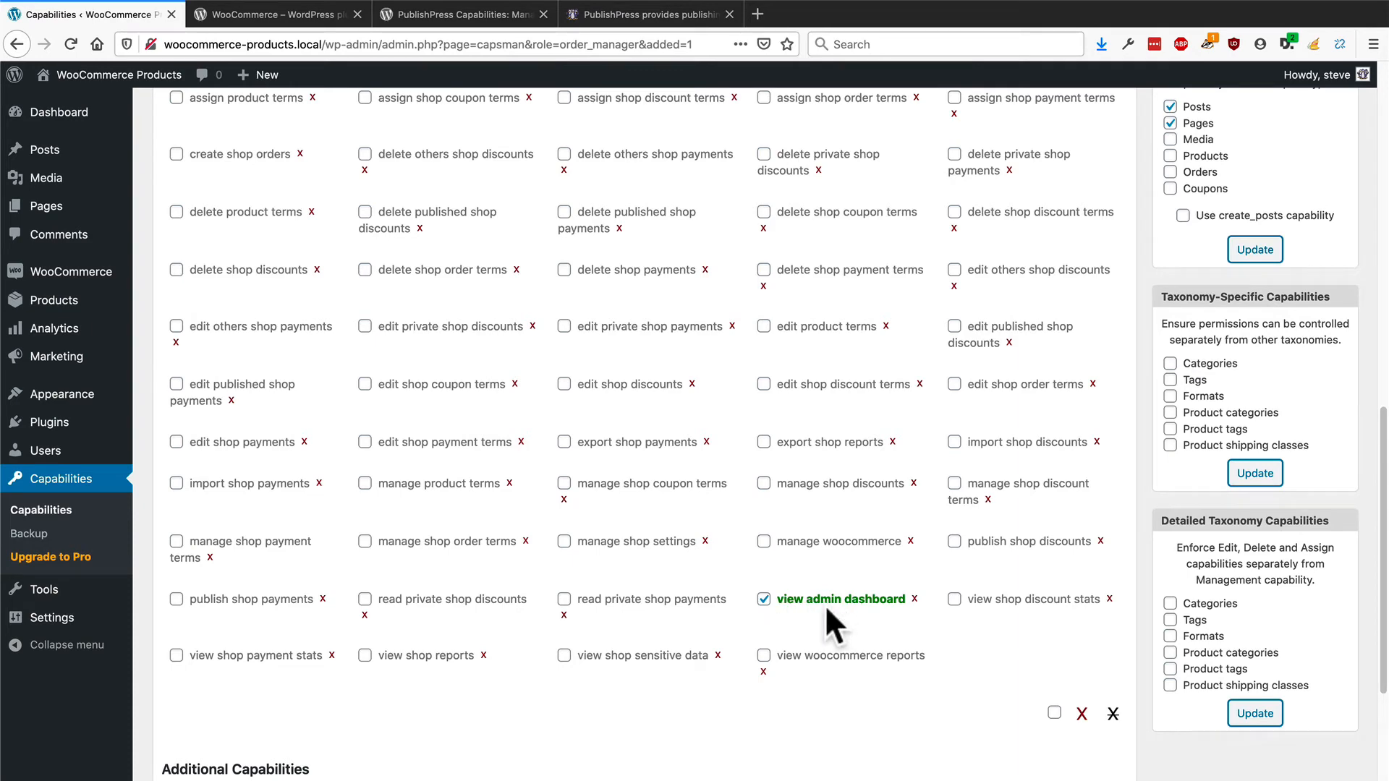
{"action": "scroll", "coordinate": [757, 558], "scroll_direction": "up", "scroll_amount": 1}
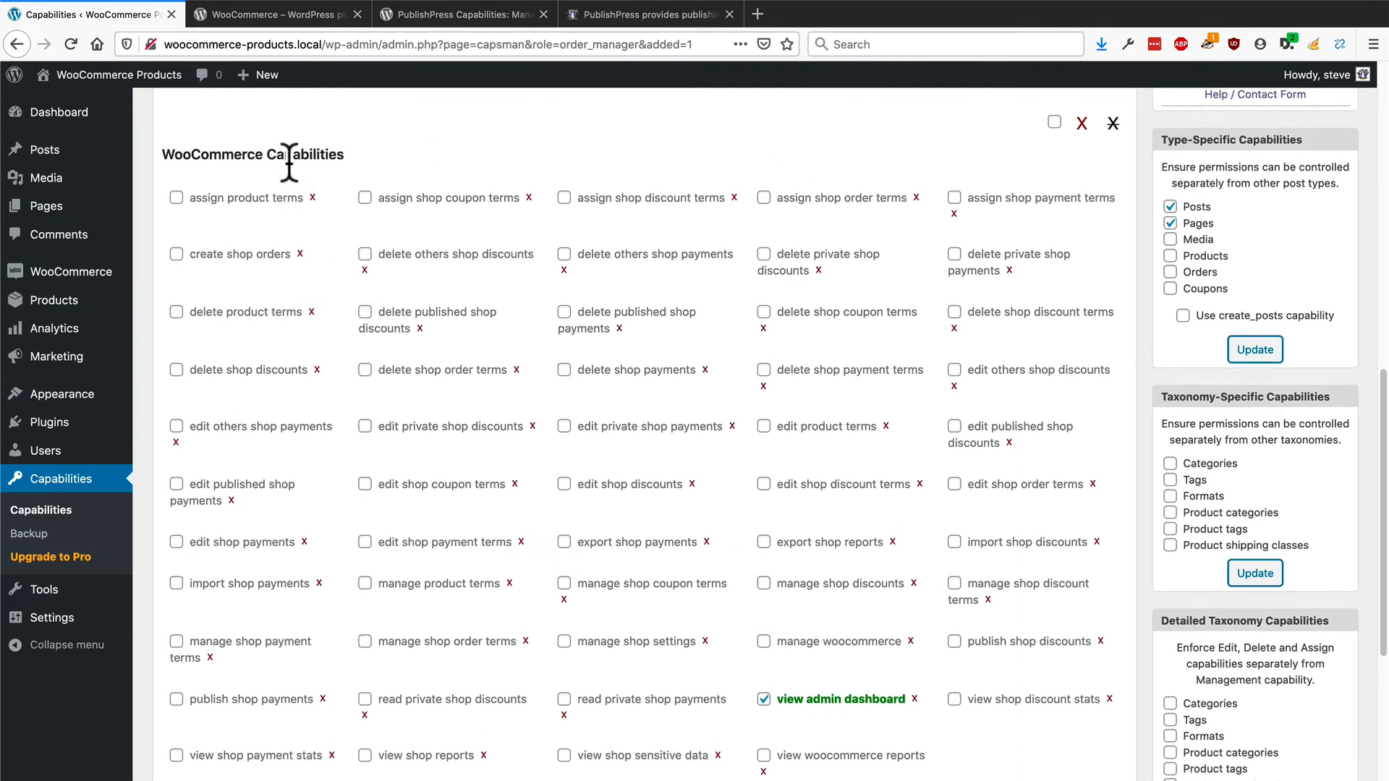
{"action": "scroll", "coordinate": [379, 442], "scroll_direction": "down", "scroll_amount": 2}
{"action": "scroll", "coordinate": [380, 434], "scroll_direction": "down", "scroll_amount": 5}
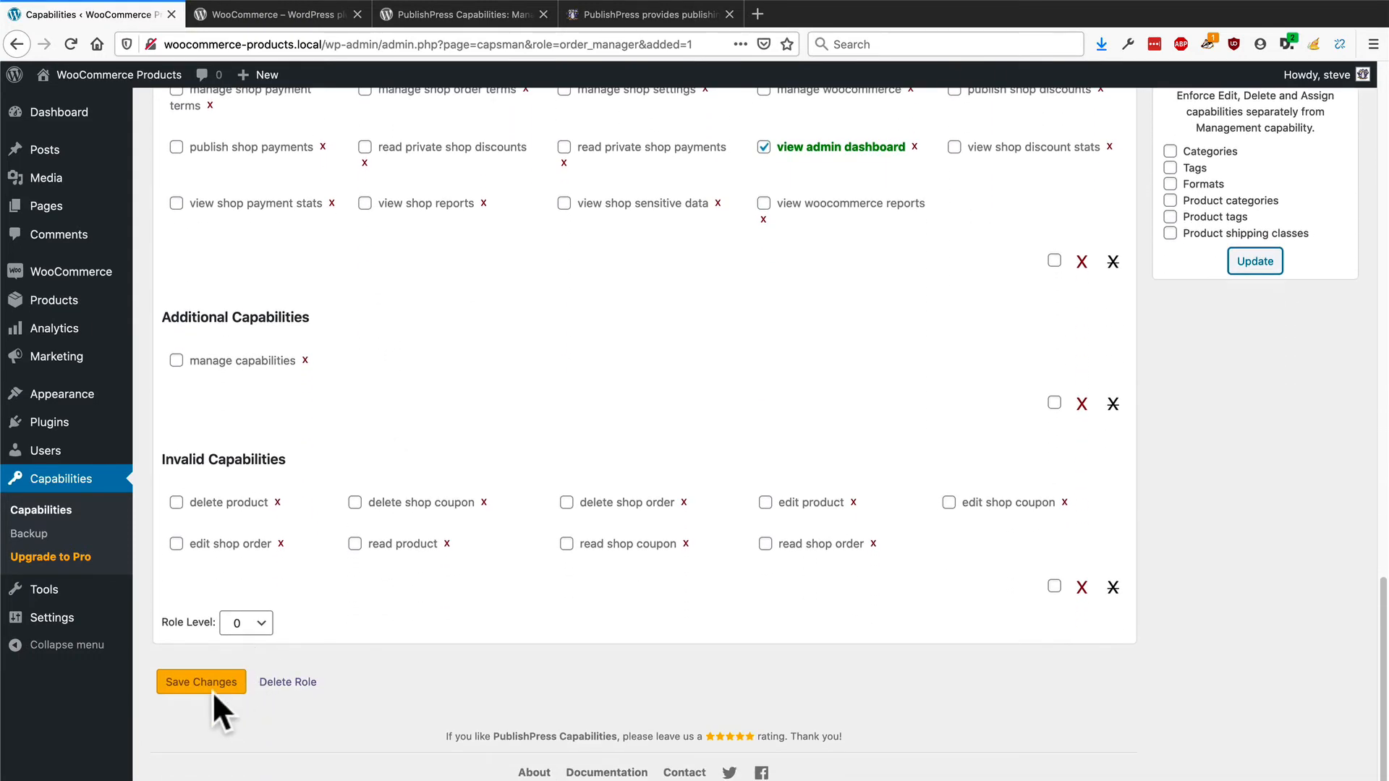
{"action": "left_click", "coordinate": [207, 683]}
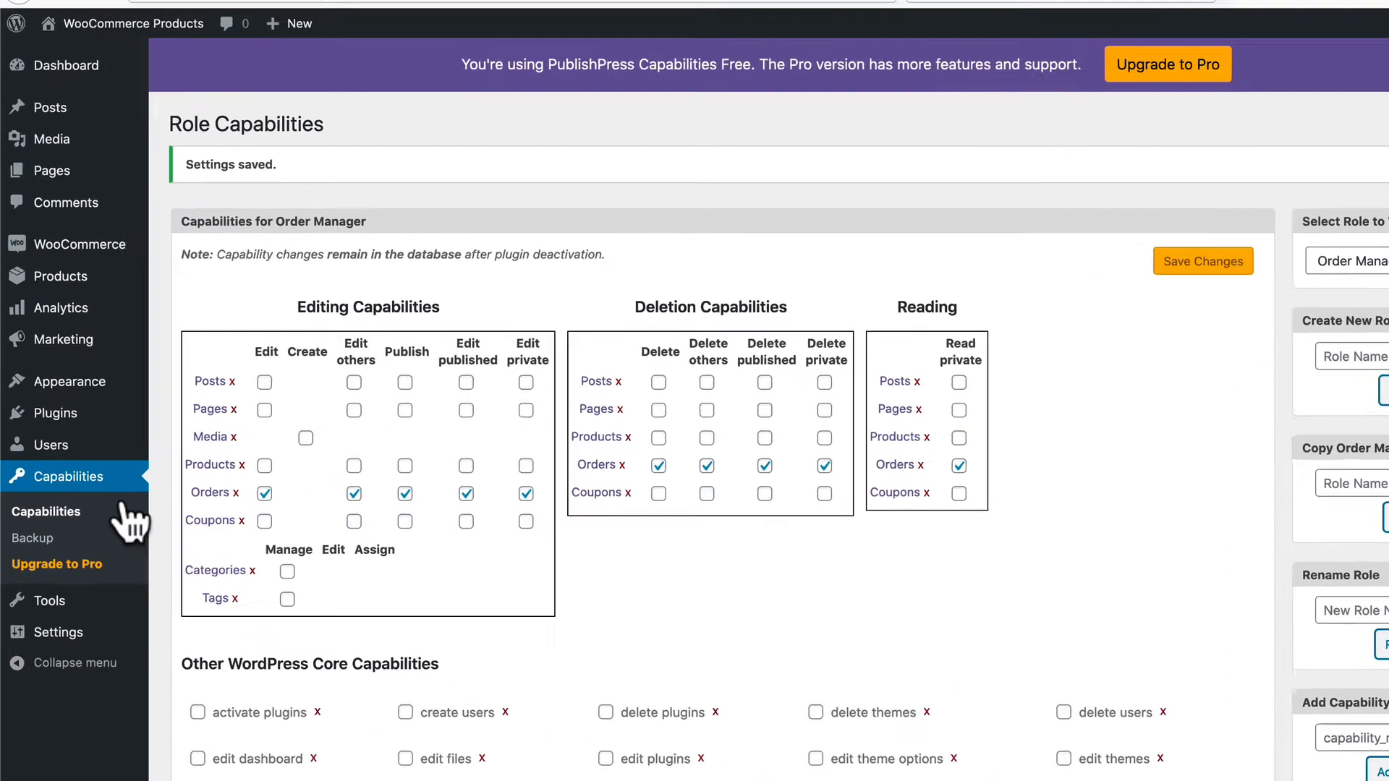
Step: Open the profile of the user with the Subscriber role for editing from the site's user list
{"action": "mouse_move", "coordinate": [56, 449]}
{"action": "left_click", "coordinate": [99, 409]}
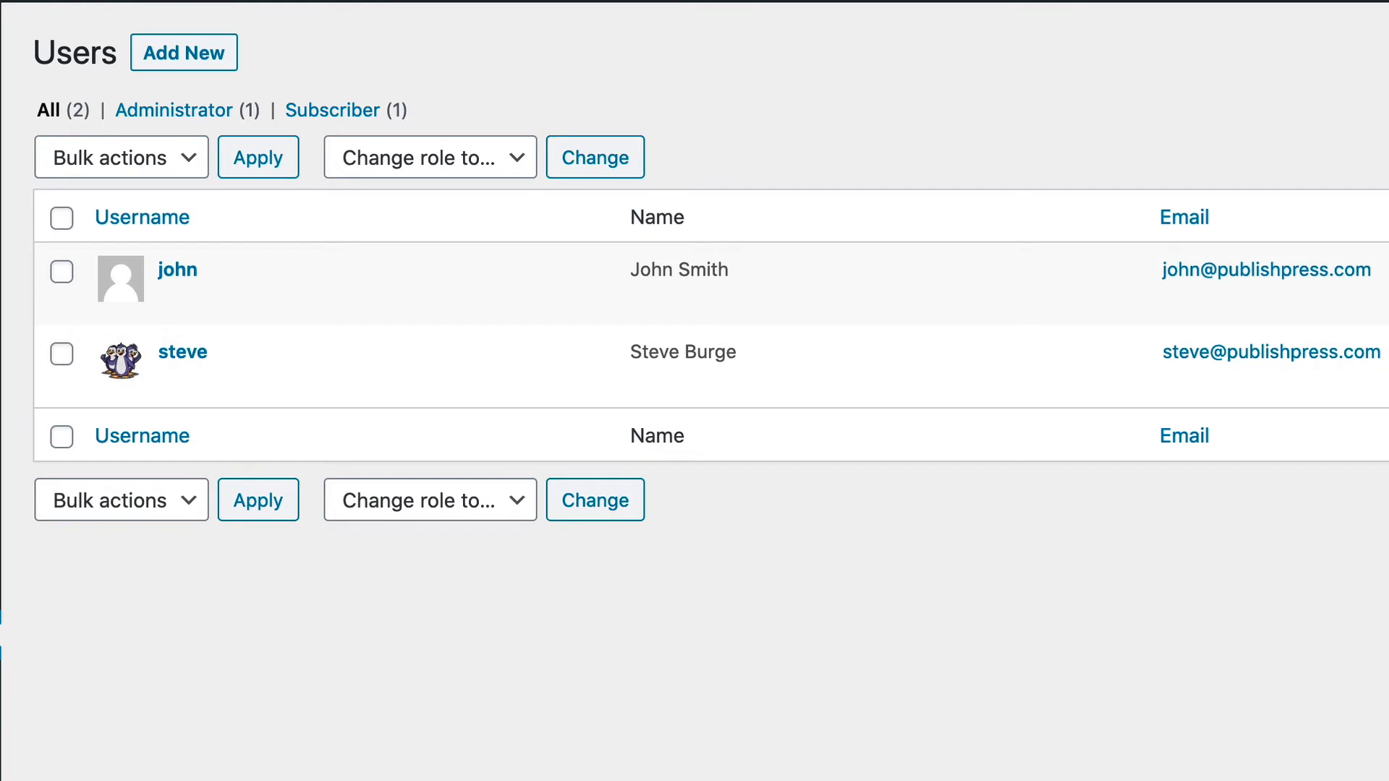
{"action": "mouse_move", "coordinate": [181, 304]}
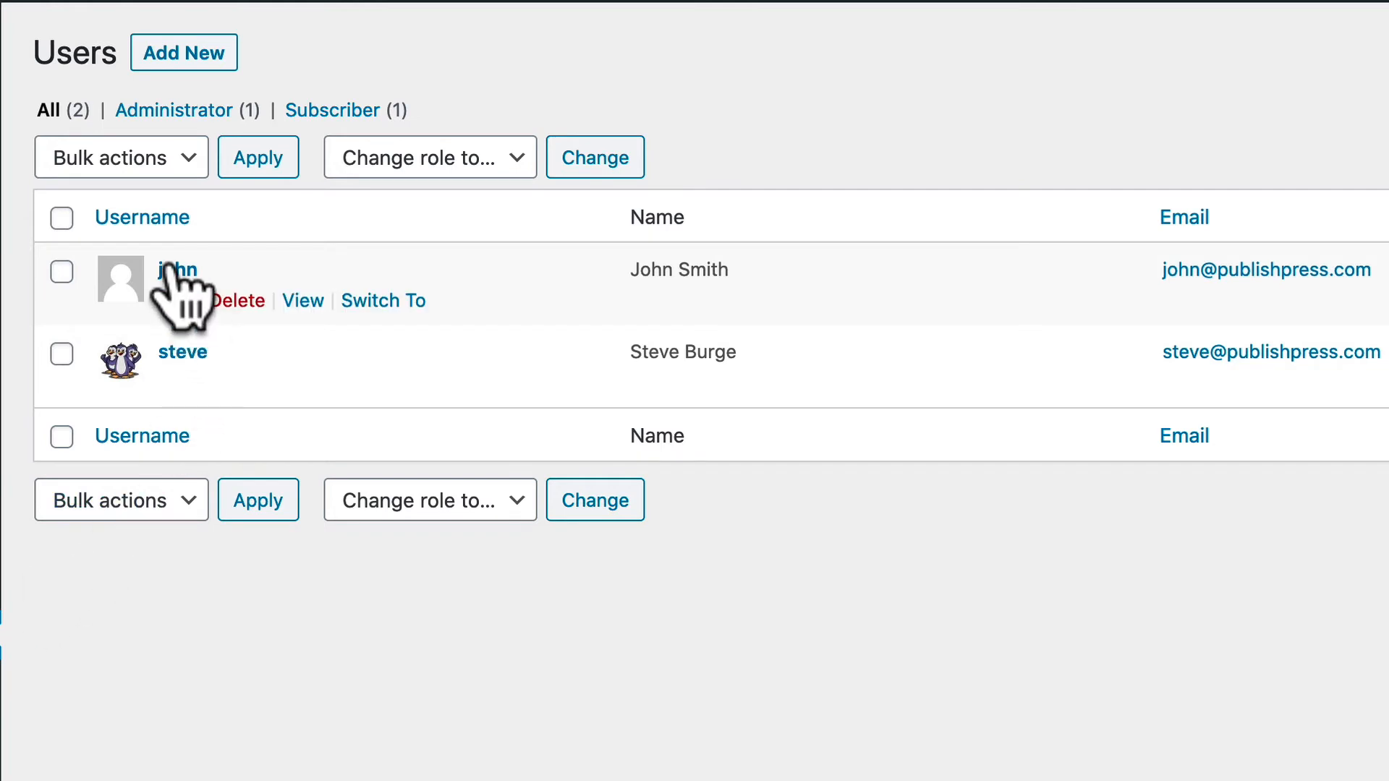
{"action": "left_click", "coordinate": [174, 301]}
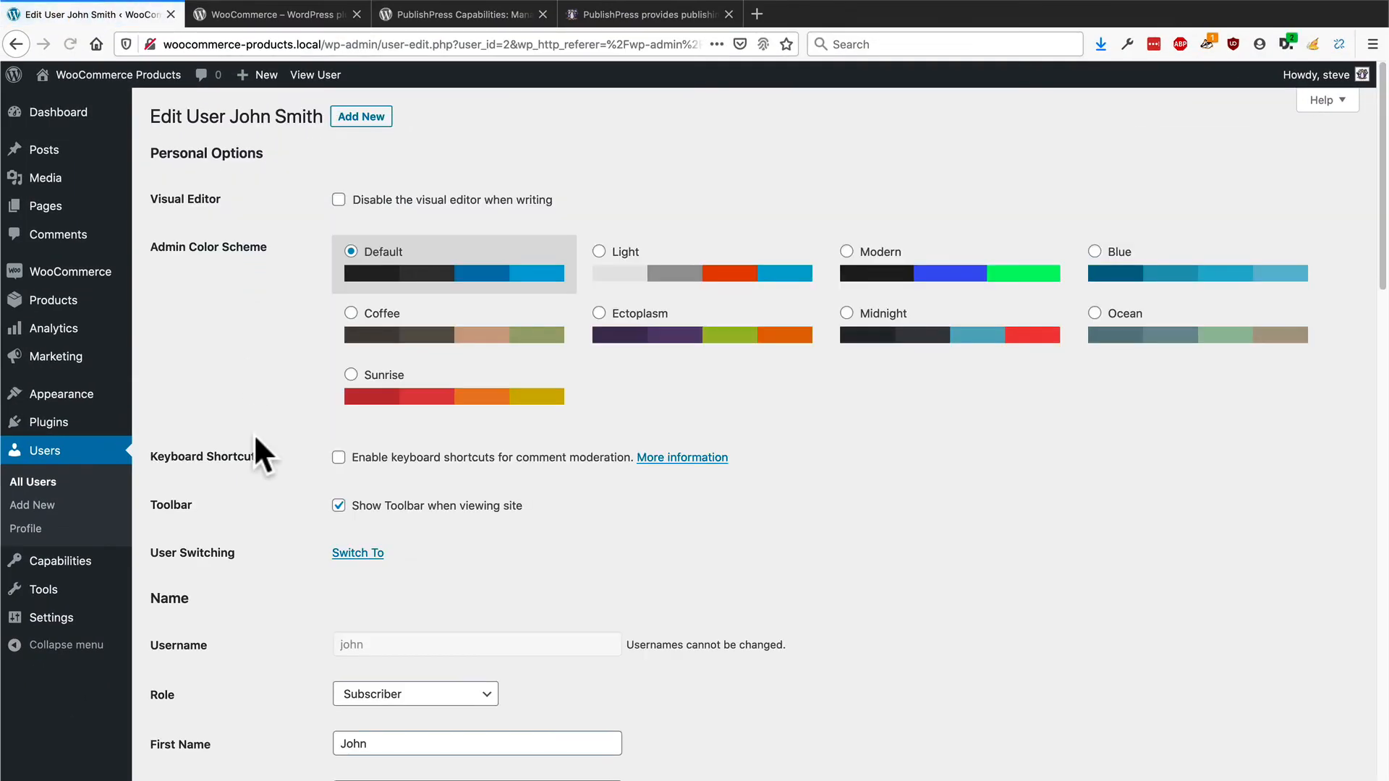
Step: Change the user's role to Order Manager and update the user
{"action": "scroll", "coordinate": [290, 434], "scroll_direction": "down", "scroll_amount": 5}
{"action": "left_click", "coordinate": [375, 366]}
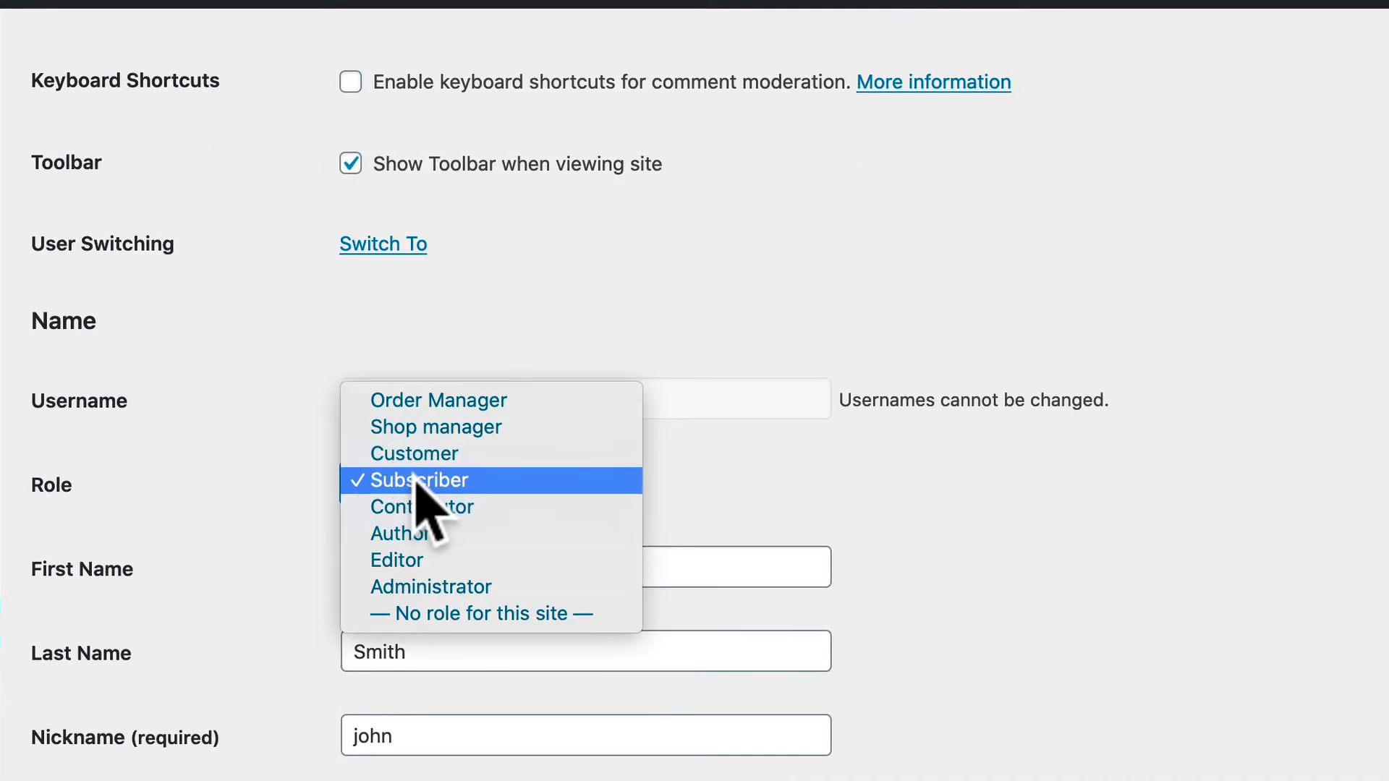
{"action": "left_click", "coordinate": [420, 400]}
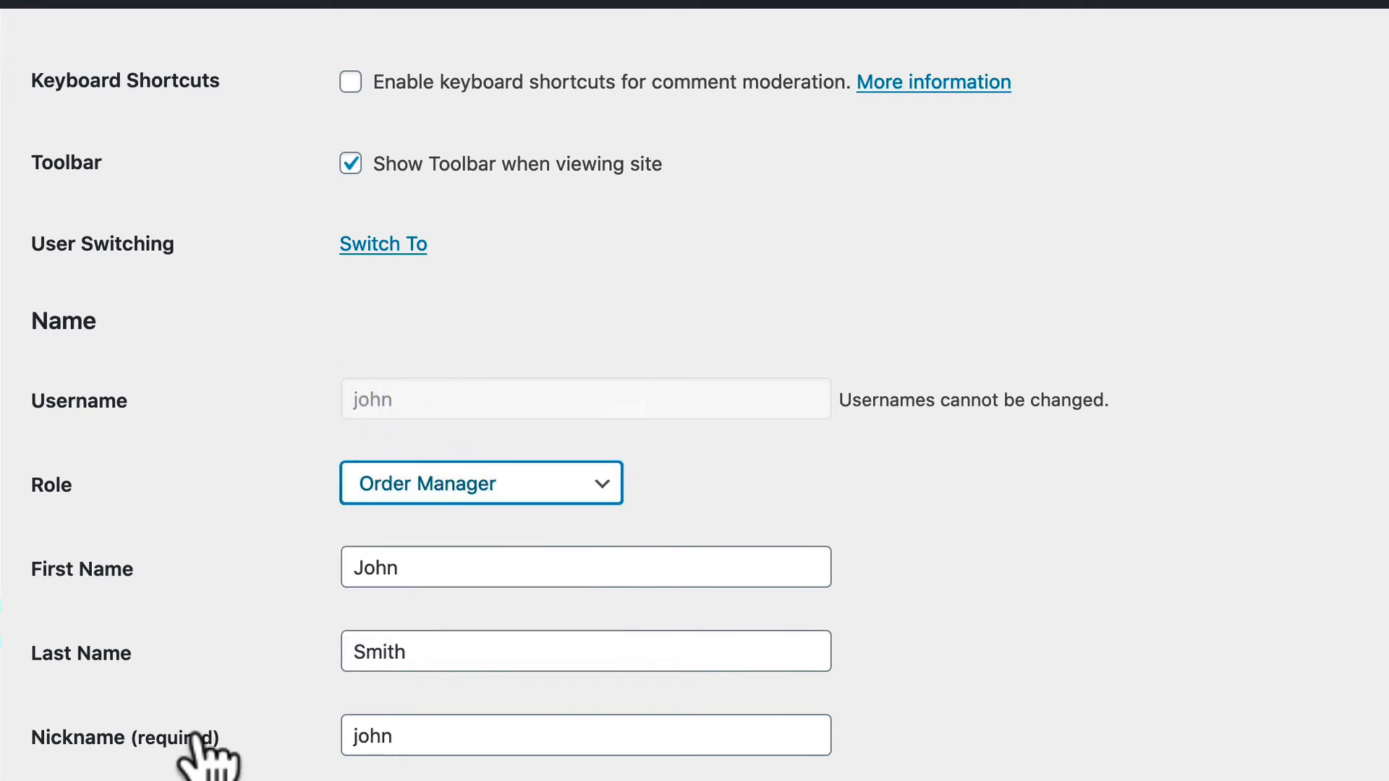
{"action": "scroll", "coordinate": [207, 760], "scroll_direction": "down", "scroll_amount": 10}
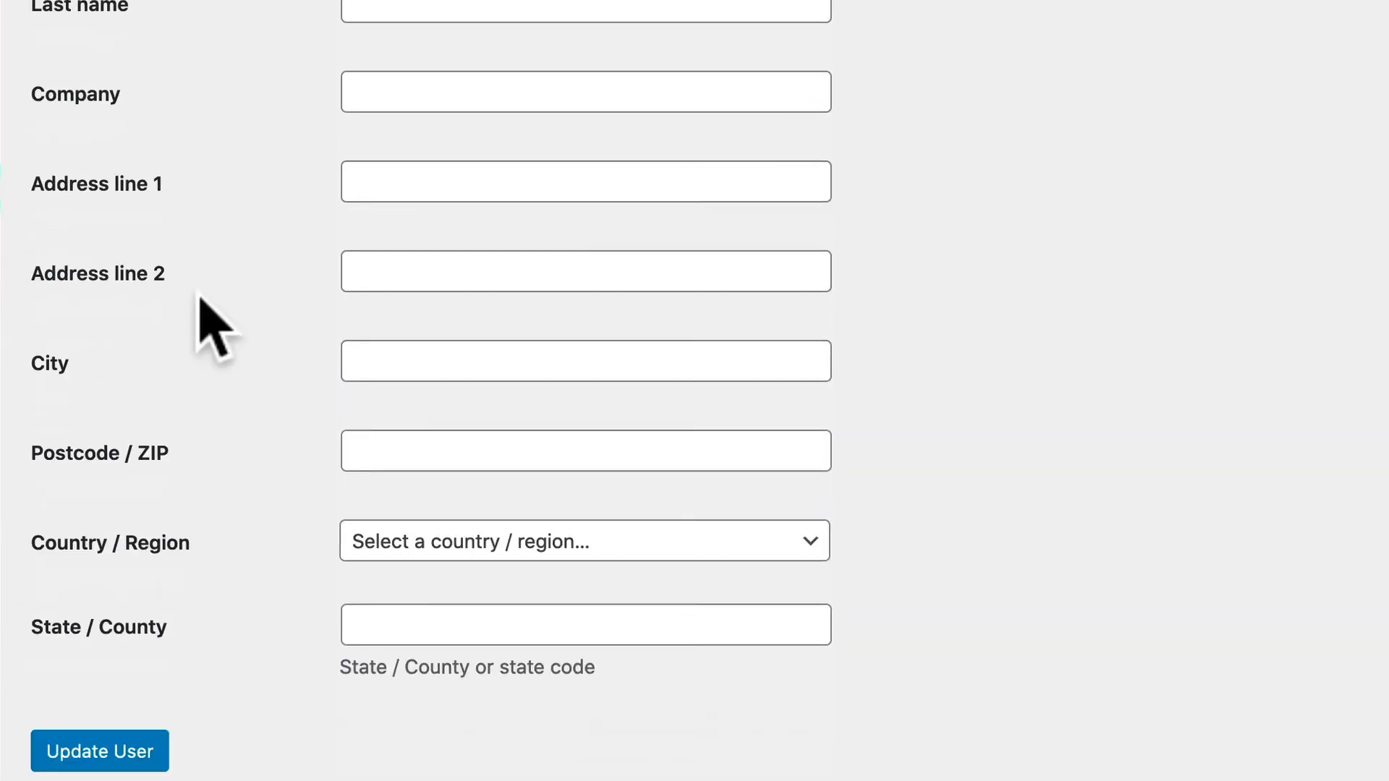
{"action": "scroll", "coordinate": [198, 319], "scroll_direction": "down", "scroll_amount": 3}
{"action": "left_click", "coordinate": [88, 644]}
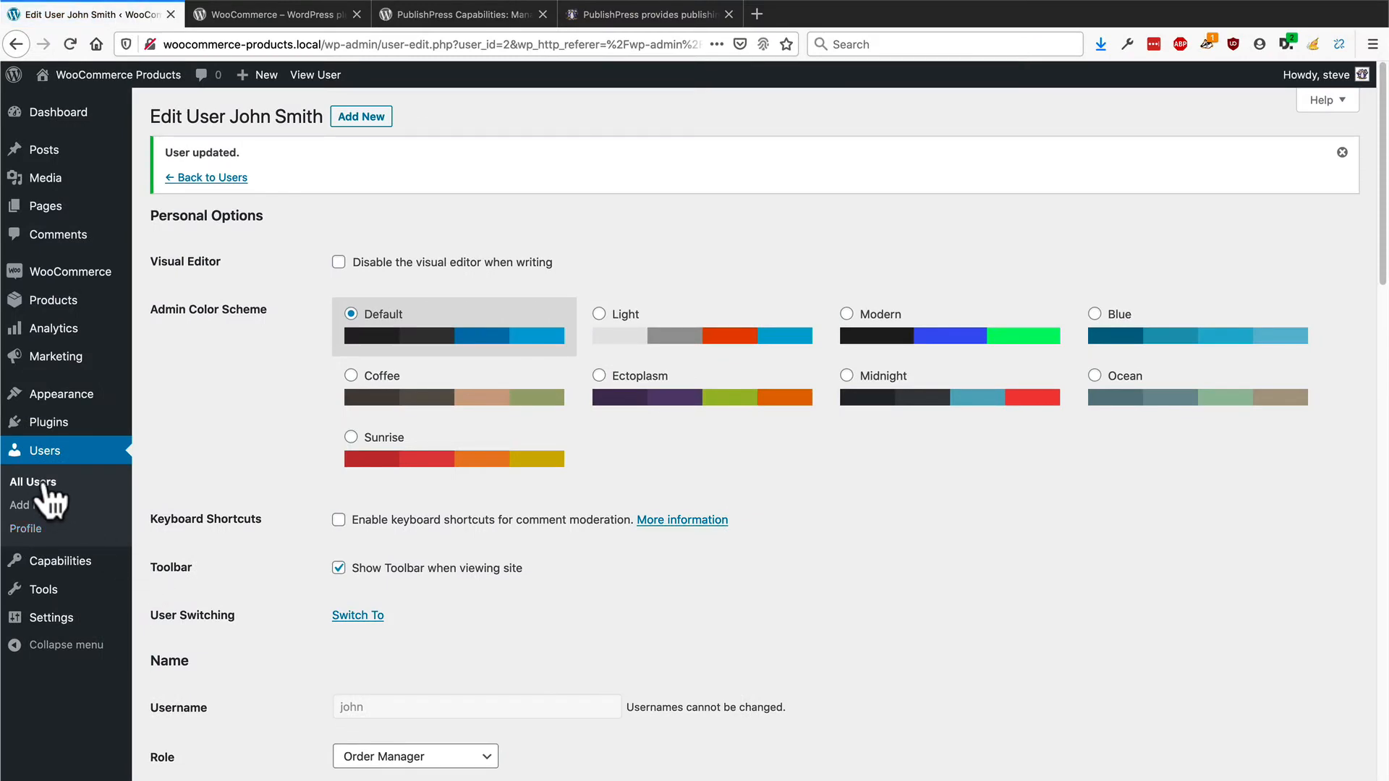
Step: Return to the site's user list and switch to the account of the user holding the Order Manager role
{"action": "left_click", "coordinate": [44, 482]}
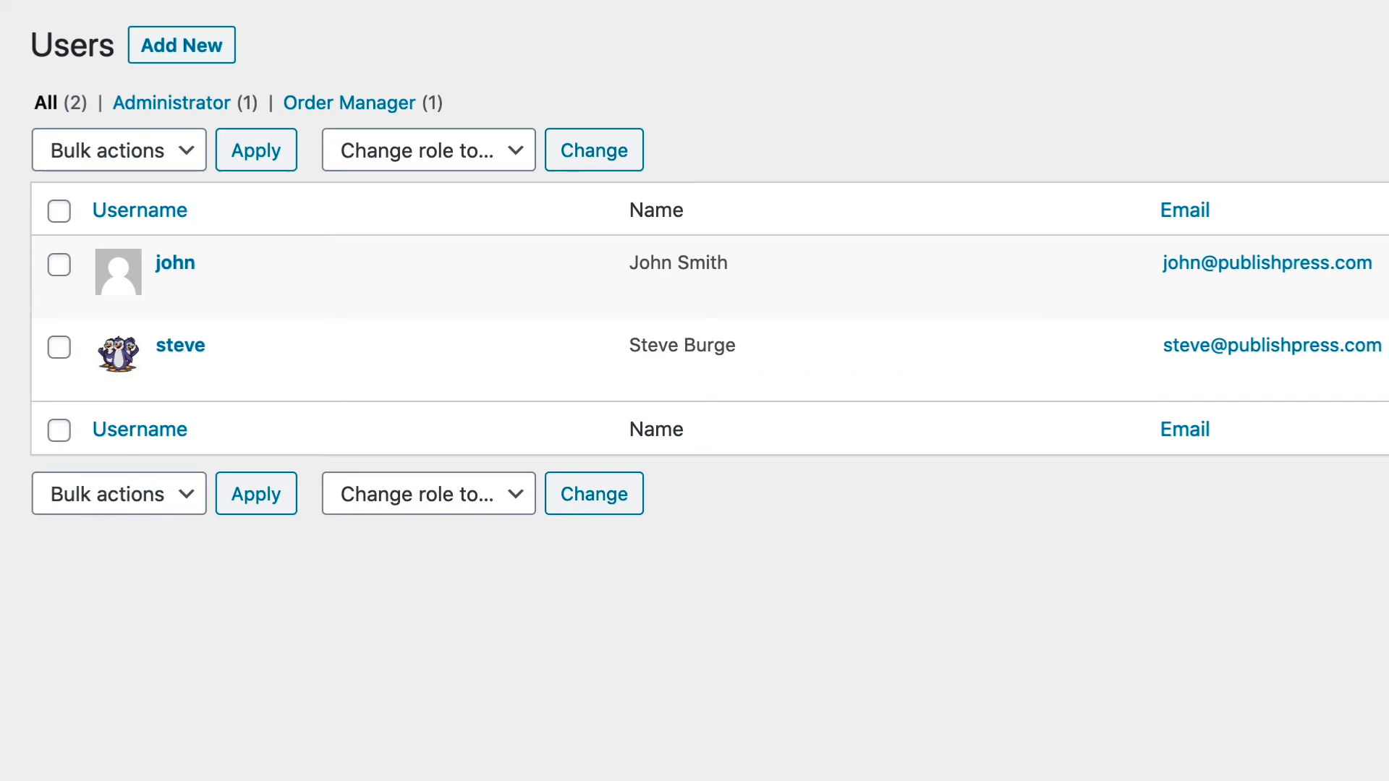
{"action": "mouse_move", "coordinate": [344, 307]}
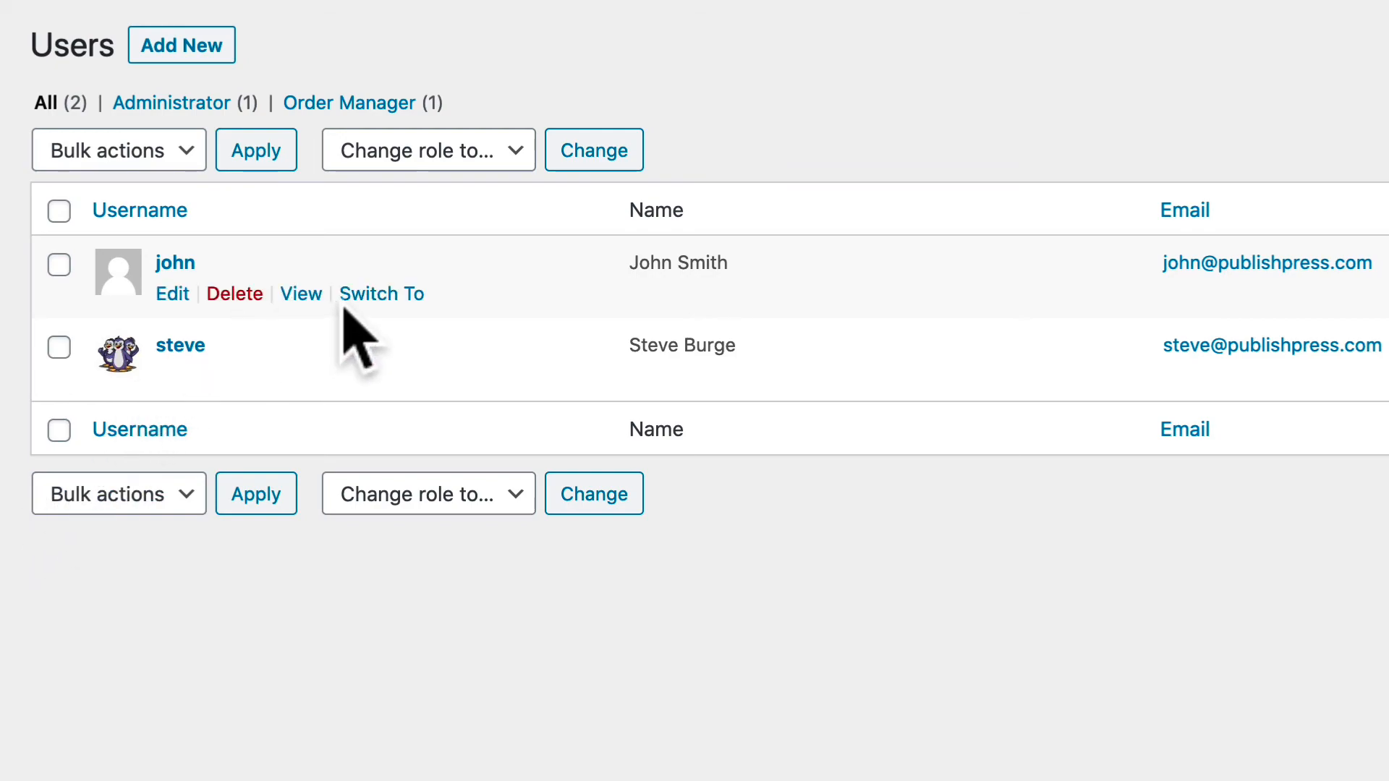
{"action": "left_click", "coordinate": [395, 294]}
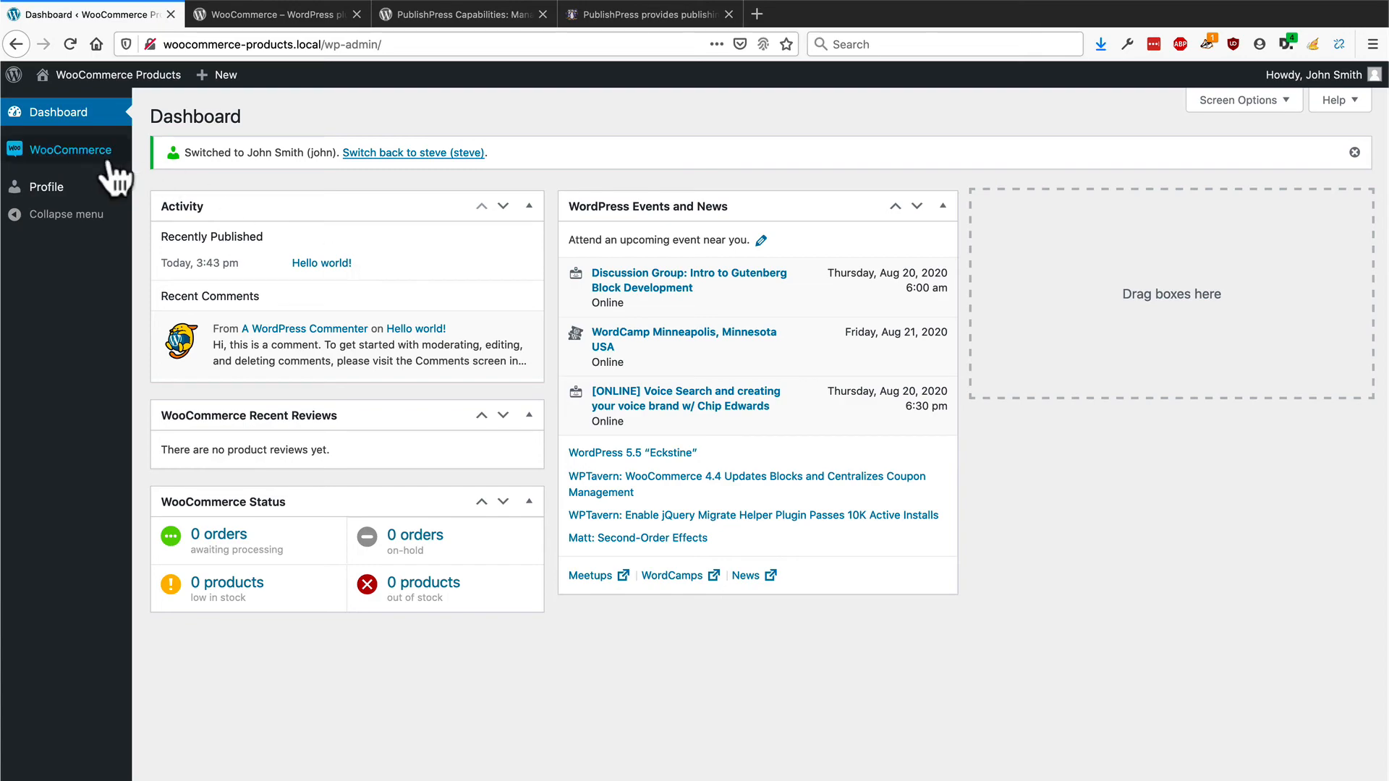
Step: Check the admin areas available to the Order Manager user and open the WooCommerce orders list
{"action": "mouse_move", "coordinate": [103, 161]}
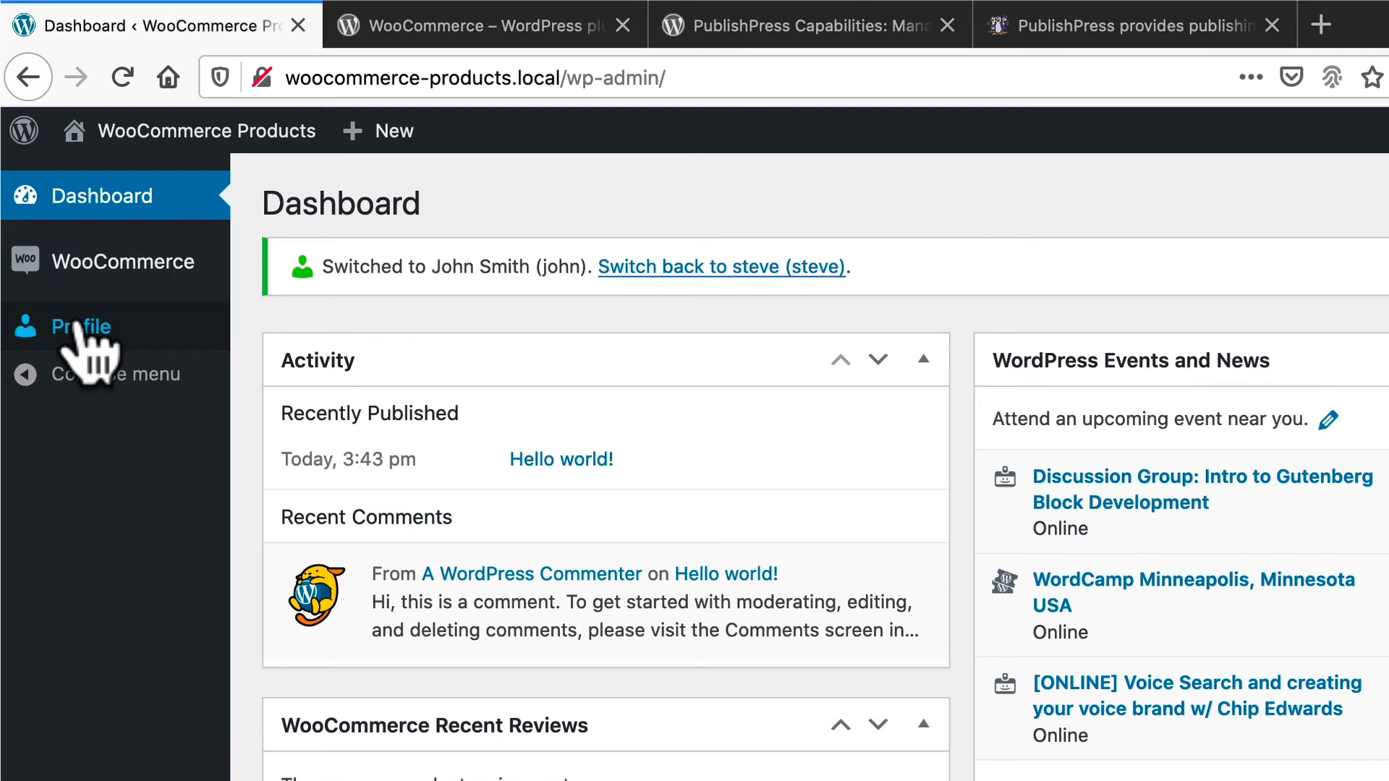
{"action": "mouse_move", "coordinate": [84, 278]}
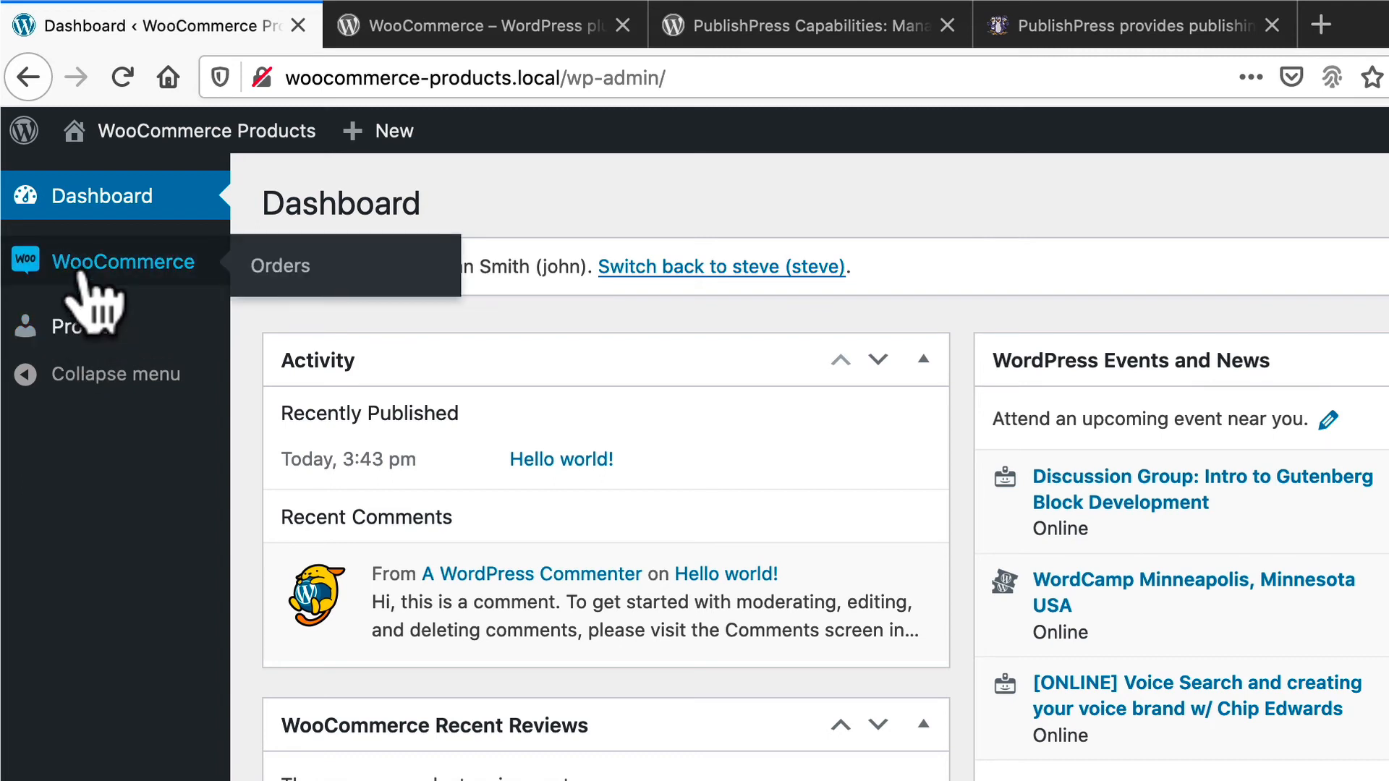
{"action": "left_click", "coordinate": [284, 268]}
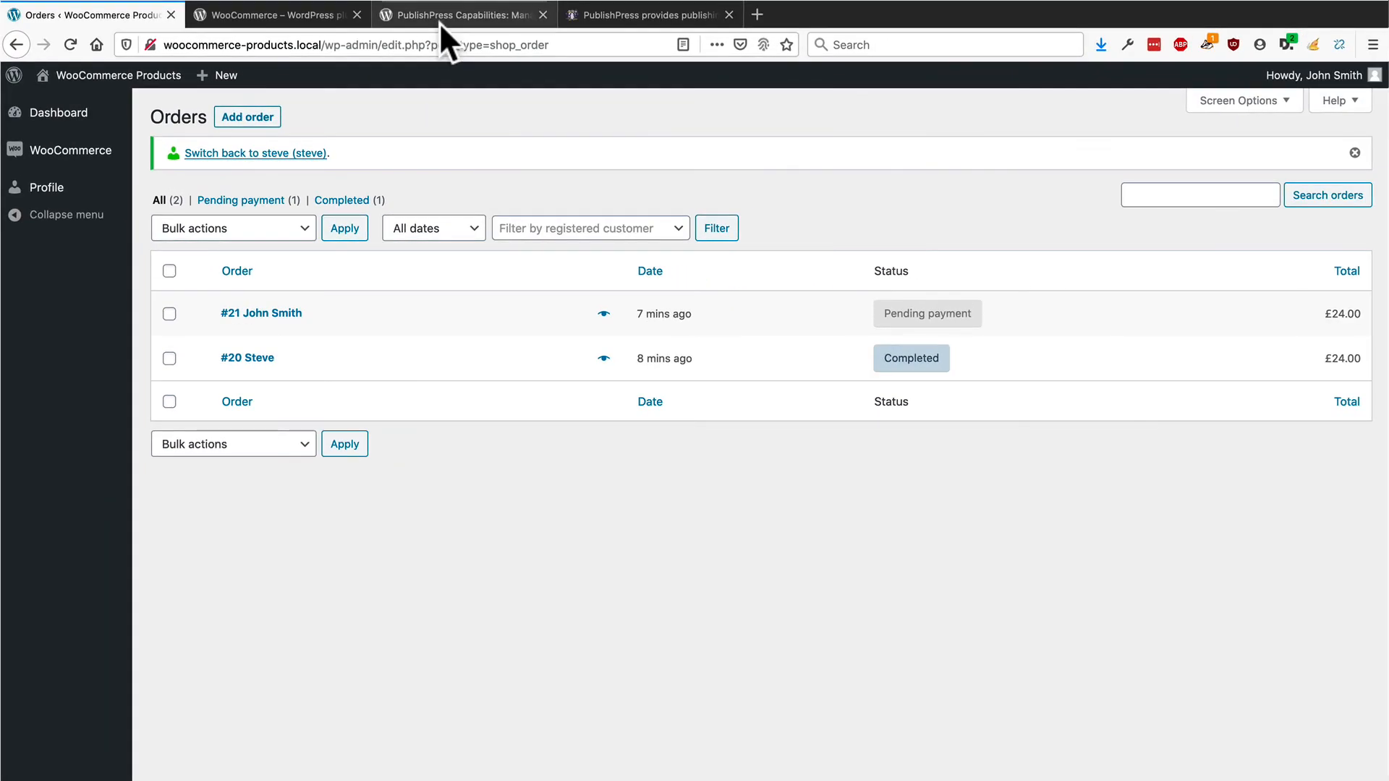
Step: View the PublishPress Capabilities page on WordPress.org and the list of publishing plugins on the PublishPress website
{"action": "left_click", "coordinate": [441, 18]}
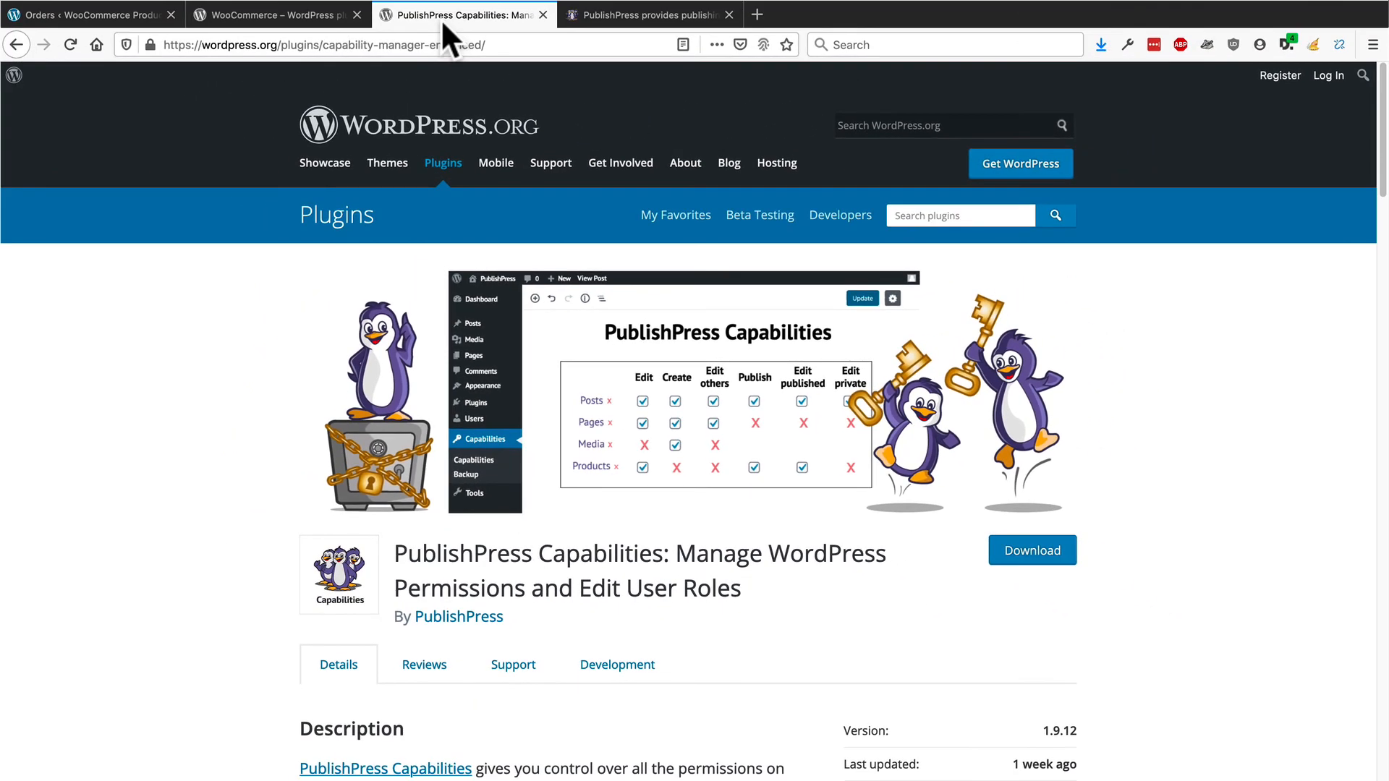
{"action": "left_click", "coordinate": [613, 17]}
{"action": "mouse_move", "coordinate": [567, 244]}
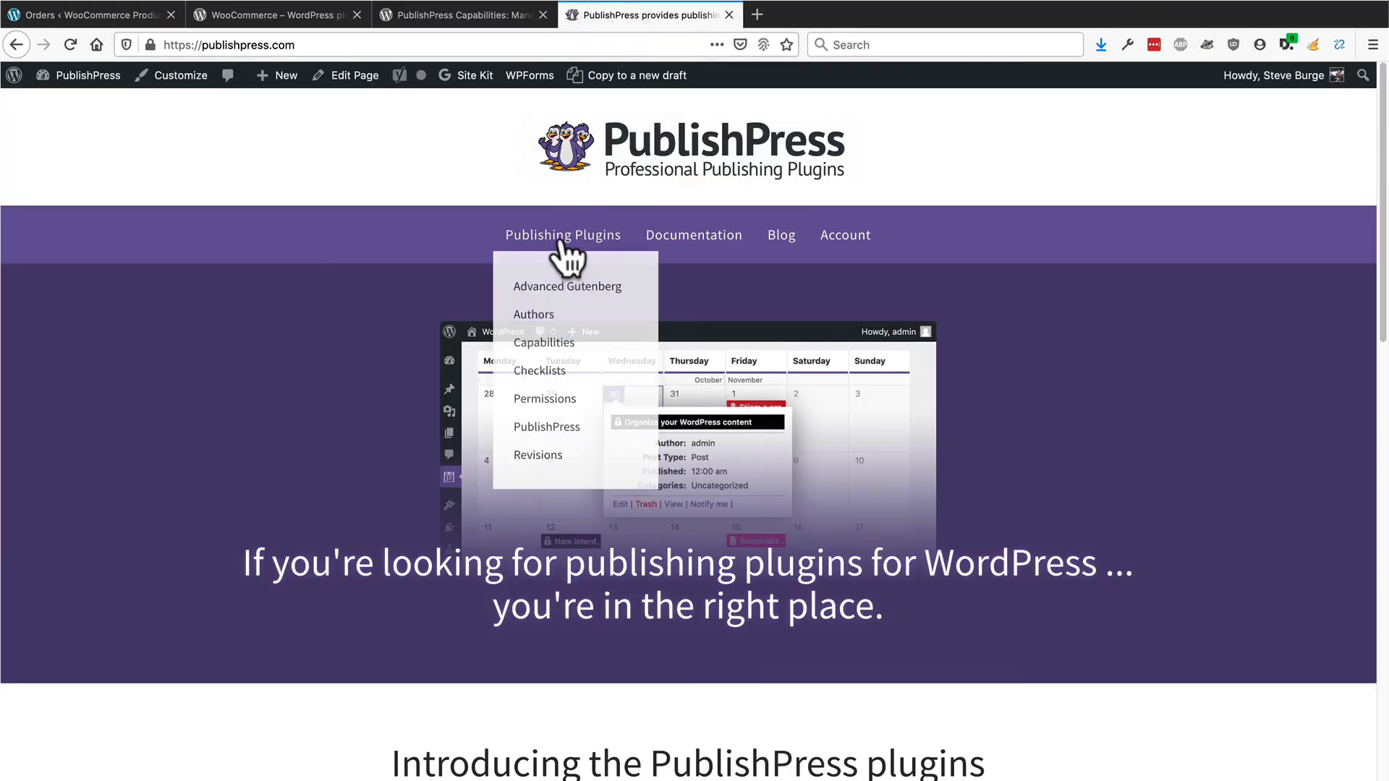